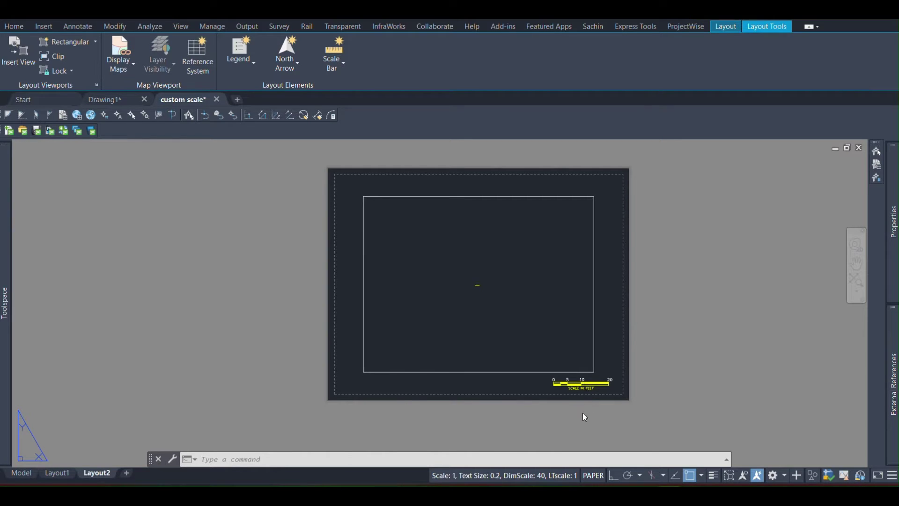
scroll(584, 411, "up", 2)
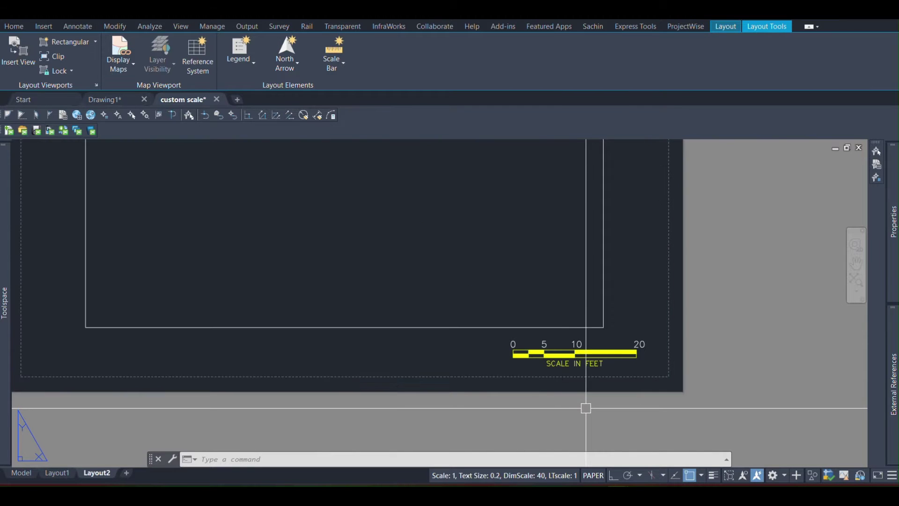
scroll(564, 347, "up", 3)
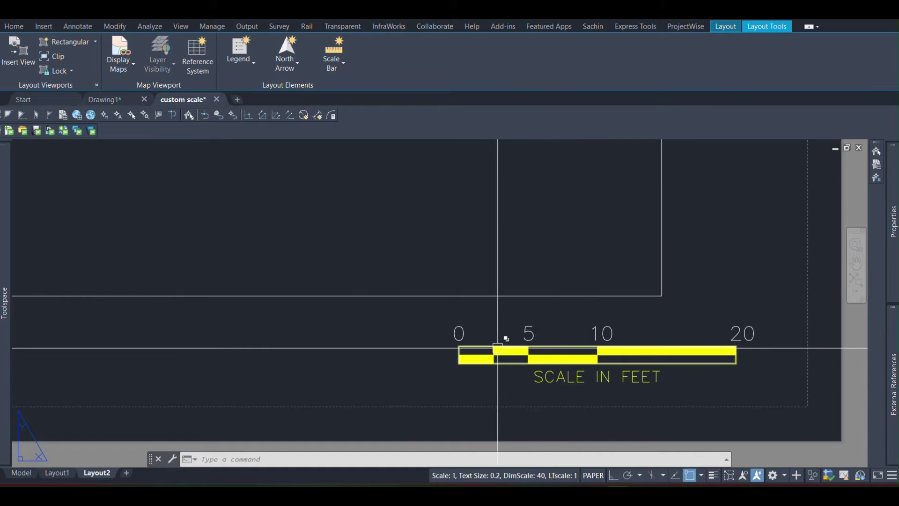
left_click(487, 358)
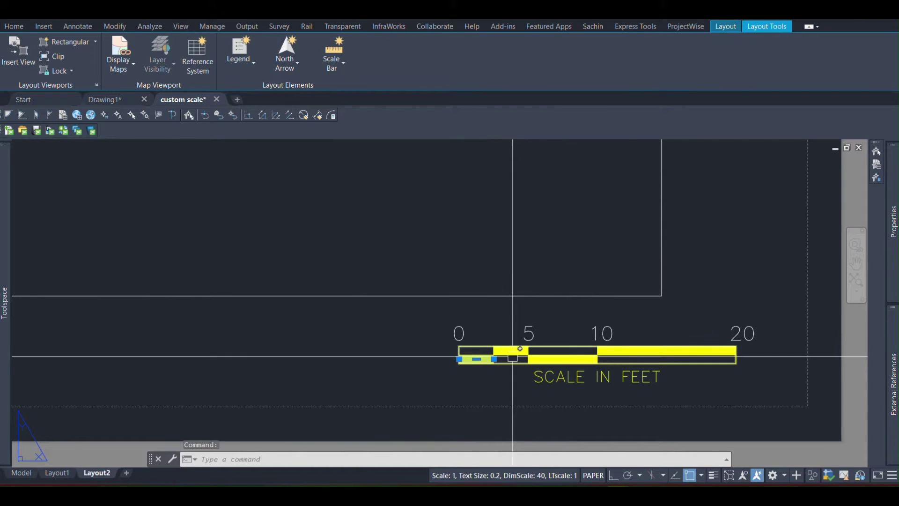
key("Escape")
scroll(413, 345, "down", 2)
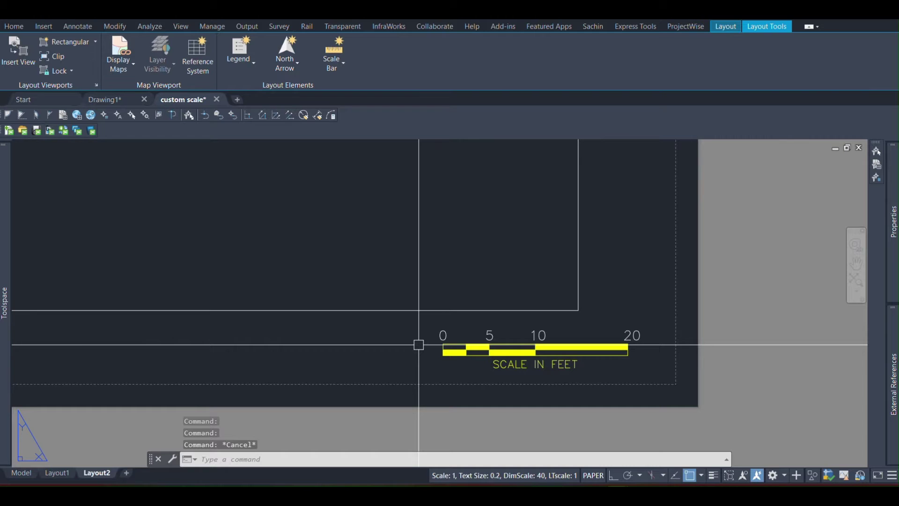
- Start a block definition containing the whole scale bar with its labels, with the base point on the bar at the 10 mark
type("block")
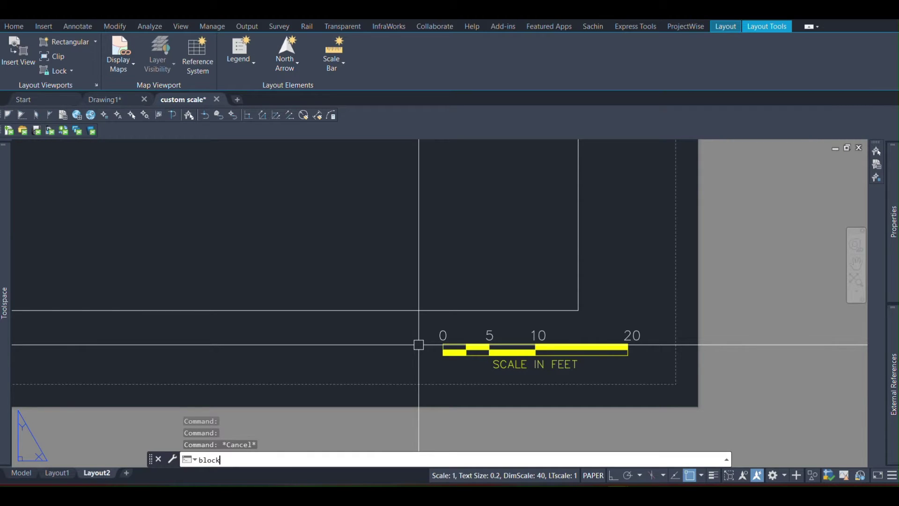
key("Return")
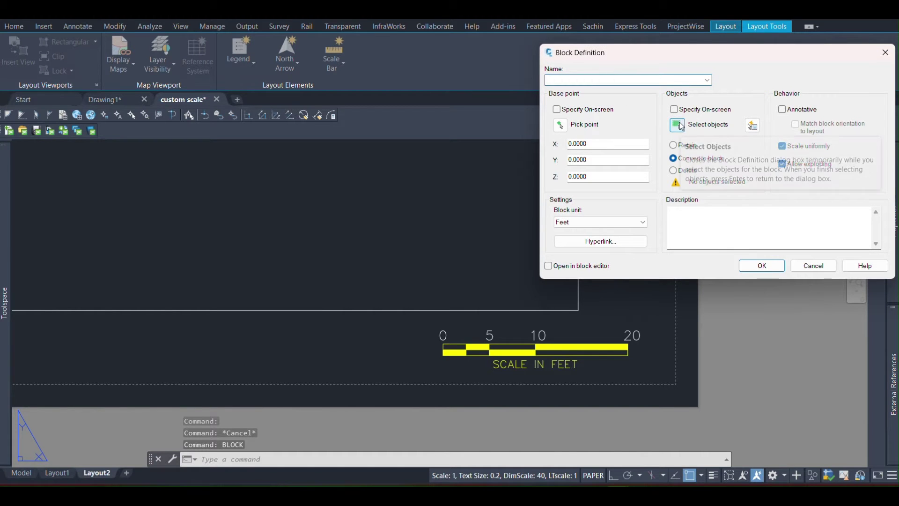
left_click(677, 125)
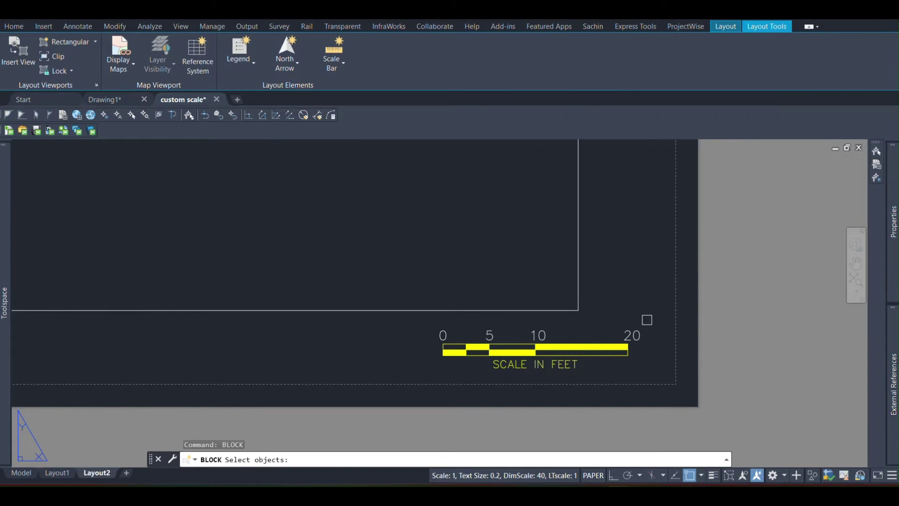
left_click(644, 371)
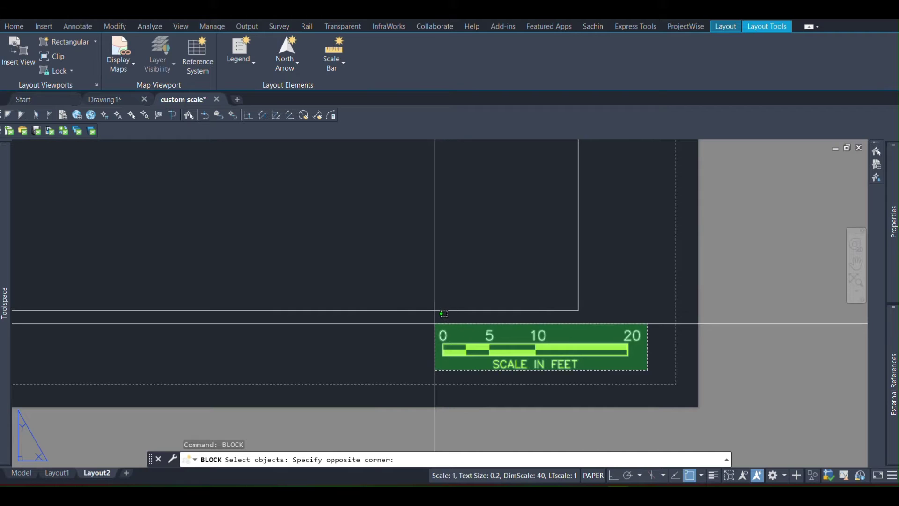
left_click(443, 314)
key("Return")
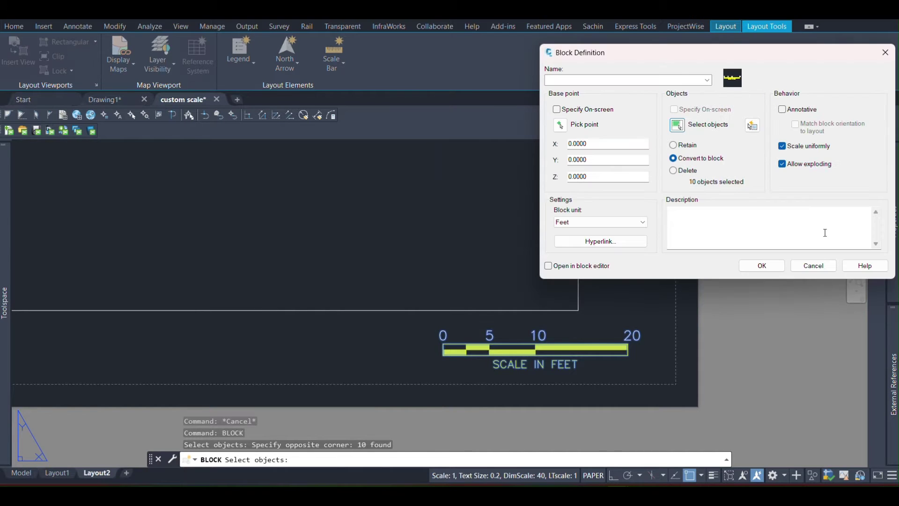
left_click(559, 125)
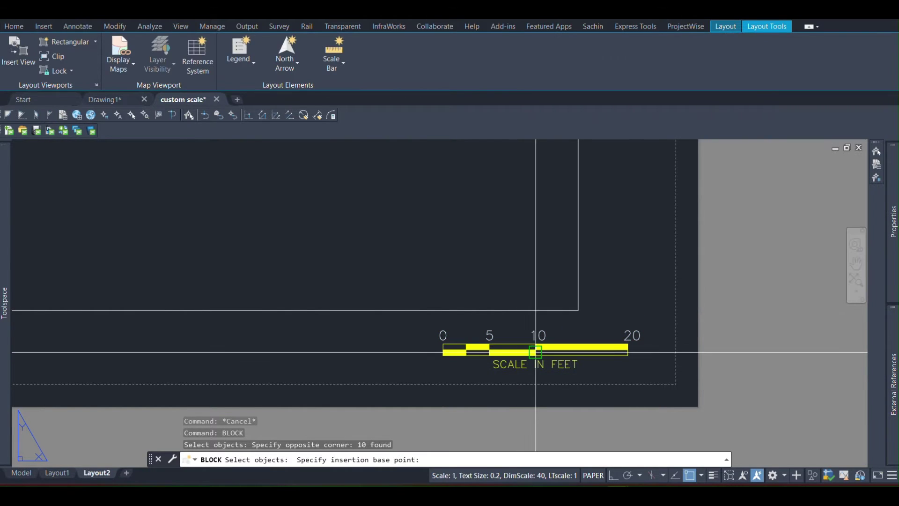
left_click(536, 352)
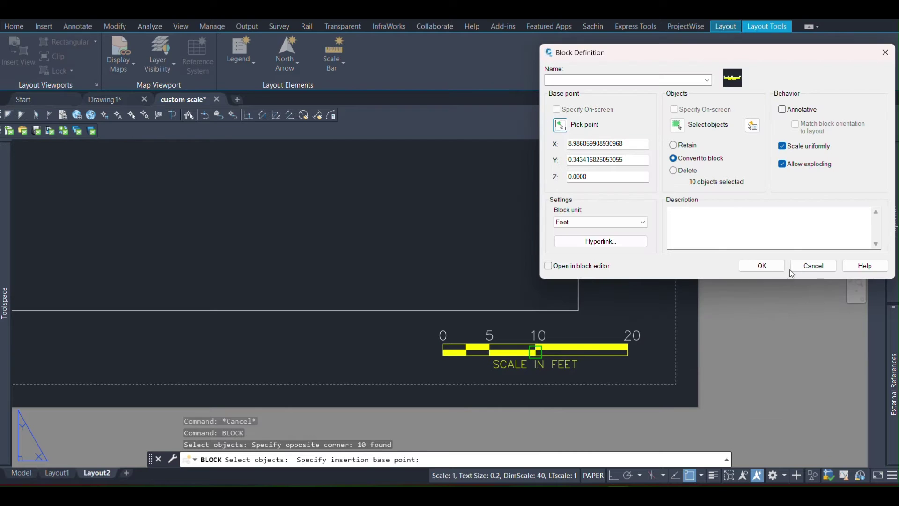
- Name the block "custom scale" and create it, accepting the default attribute values
left_click(761, 265)
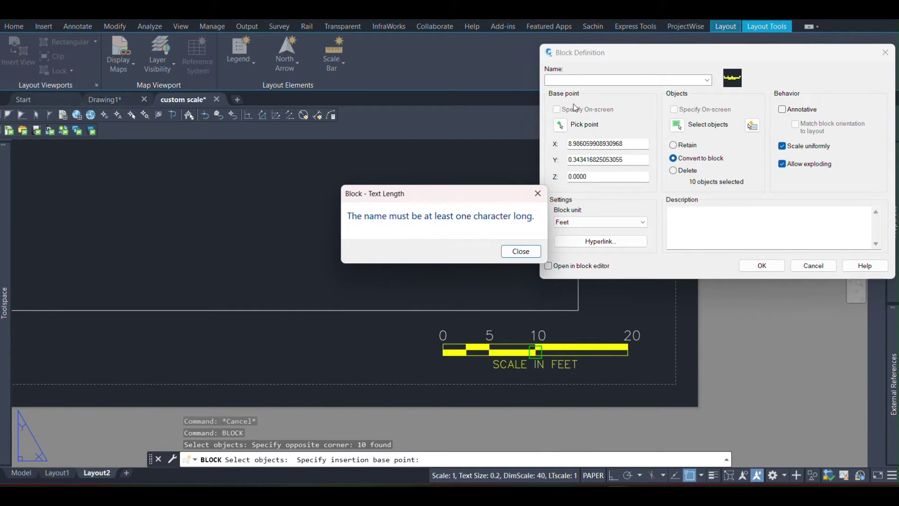
left_click(520, 251)
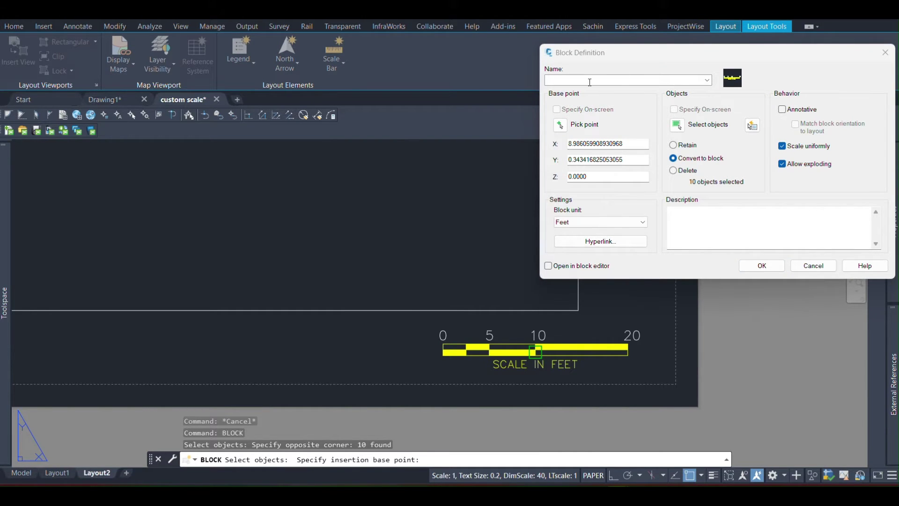
left_click(591, 79)
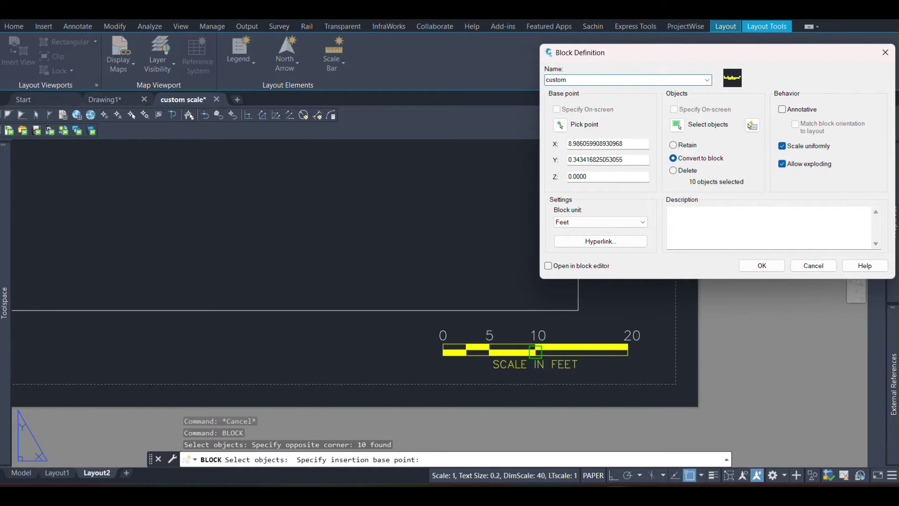
type("custom scale")
left_click(762, 266)
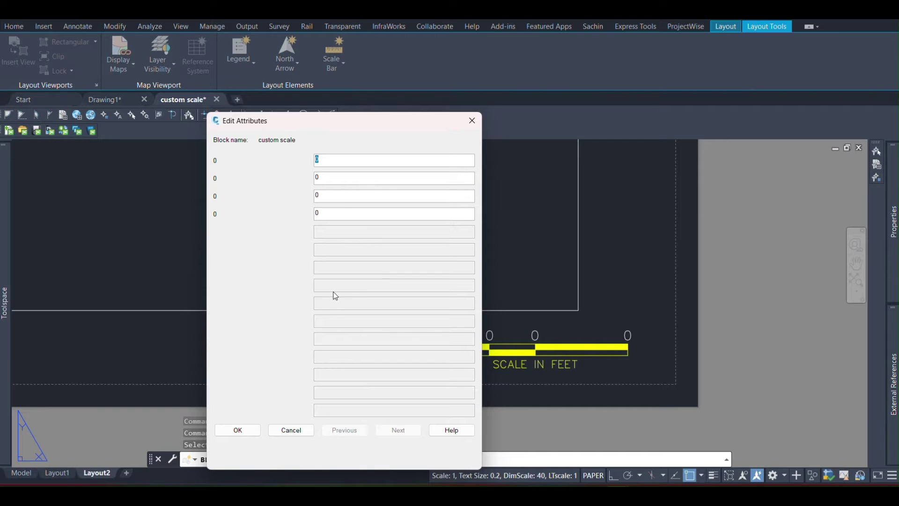
left_click(236, 429)
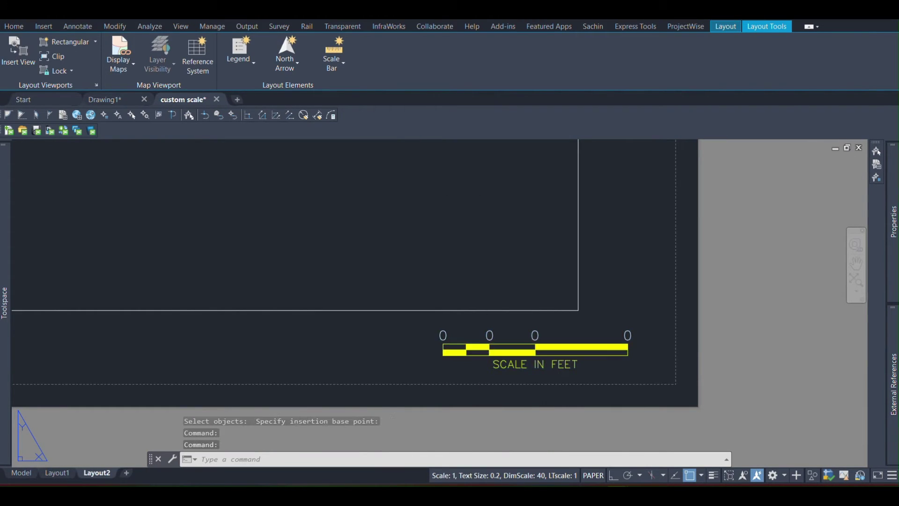
- Open the custom scale block in the Block Editor
double_click(563, 352)
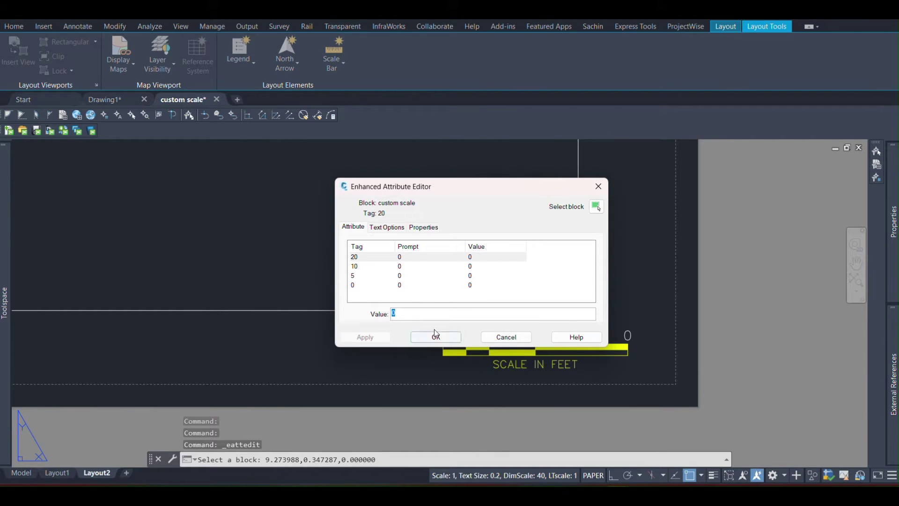
left_click(505, 337)
left_click(556, 355)
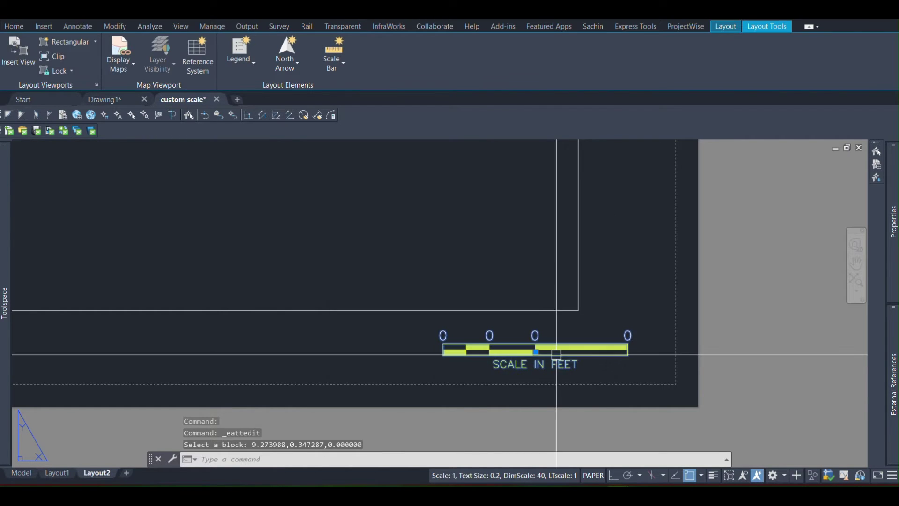
right_click(556, 355)
left_click(618, 234)
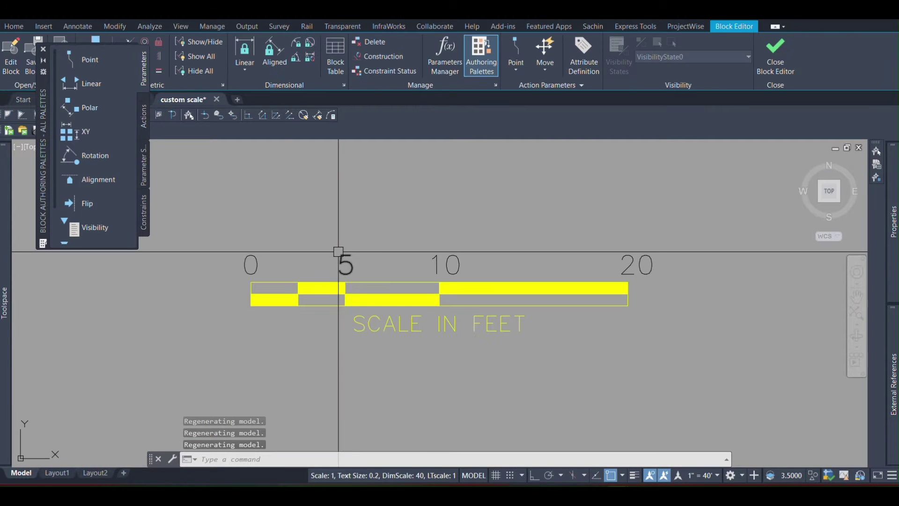
- Erase the 5, 10 and 20 labels above the scale bar
left_click(676, 262)
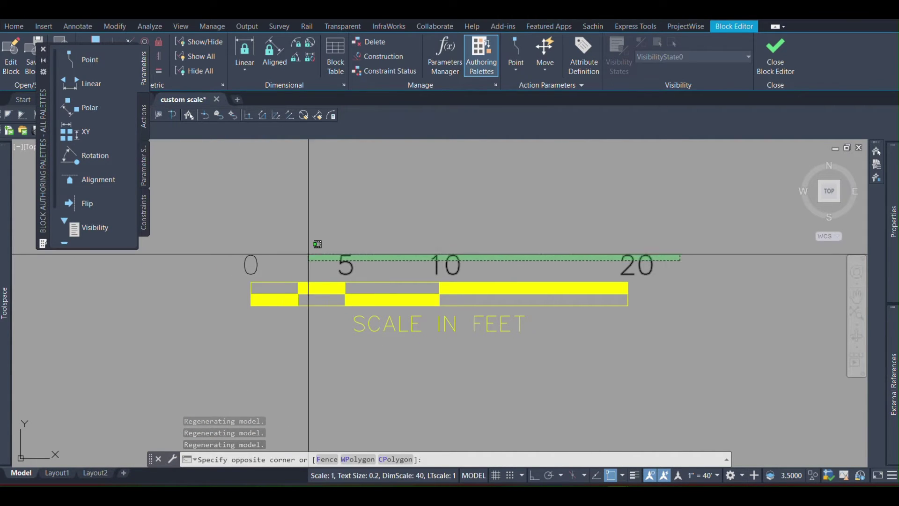
left_click(325, 257)
key("Delete")
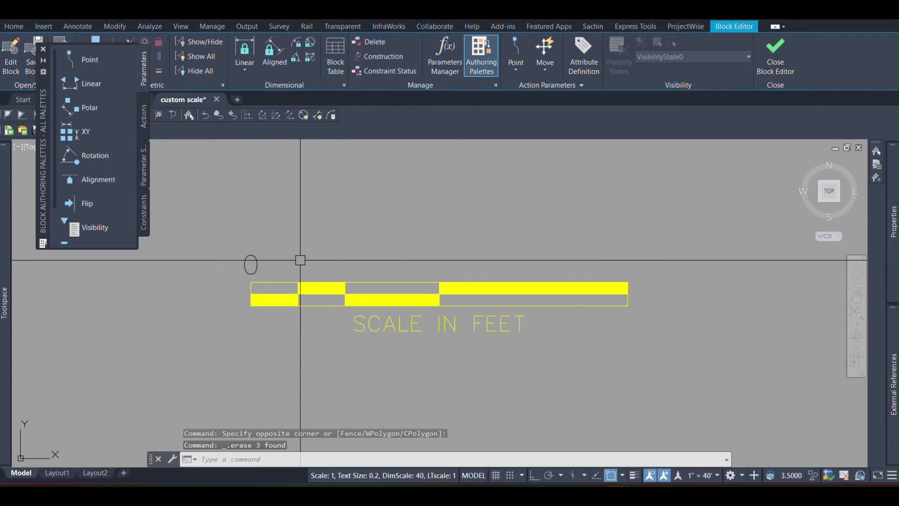
- Start a new attribute definition with tag 0, prompt 0 and default value 0
left_click(585, 64)
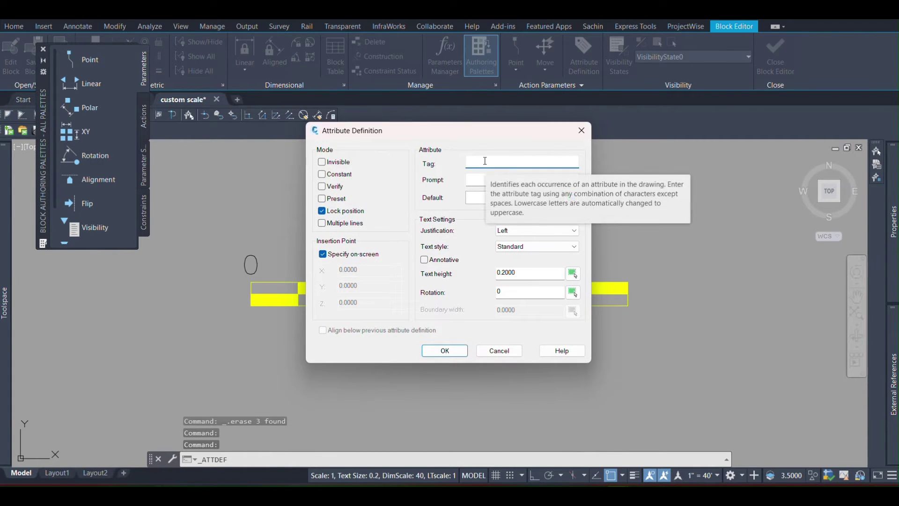
type("0")
left_click(474, 178)
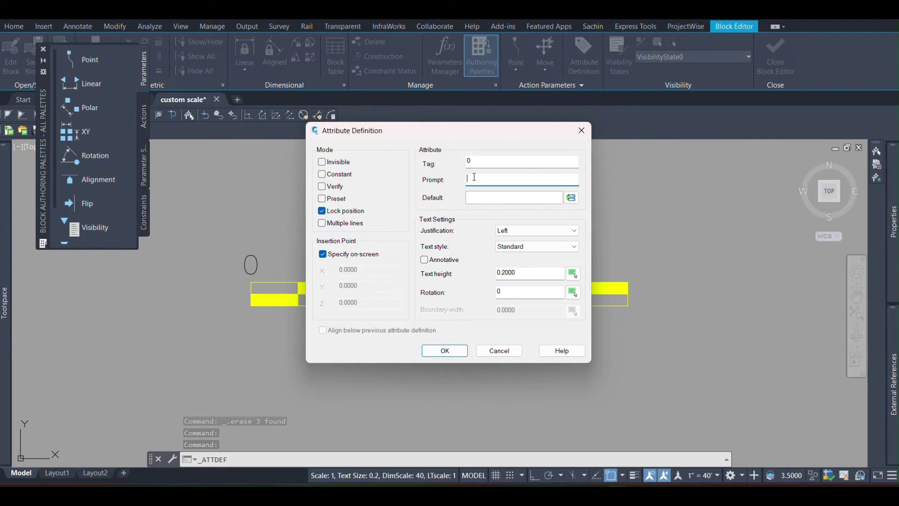
type("0")
key("Tab")
type("0")
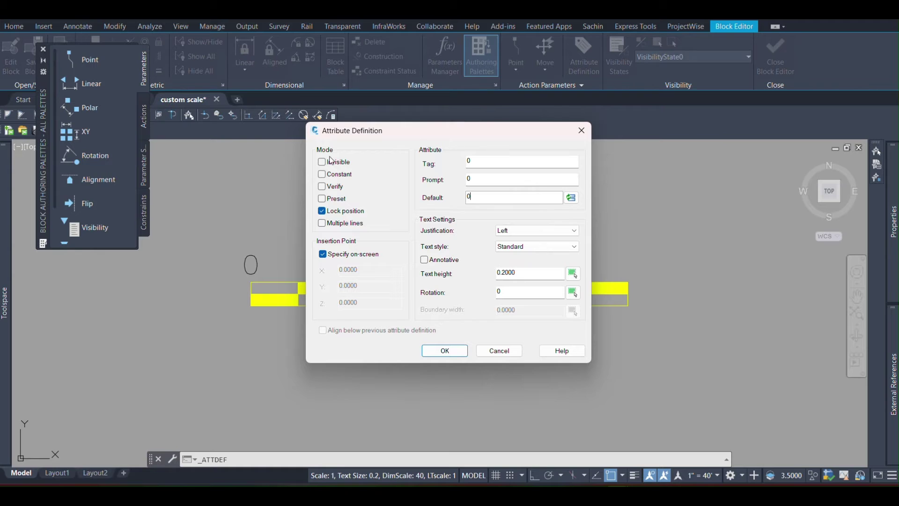
- Place the new attribute just beyond the upper-left end of the scale bar and erase the original 0 label
left_click_drag(413, 131, 424, 117)
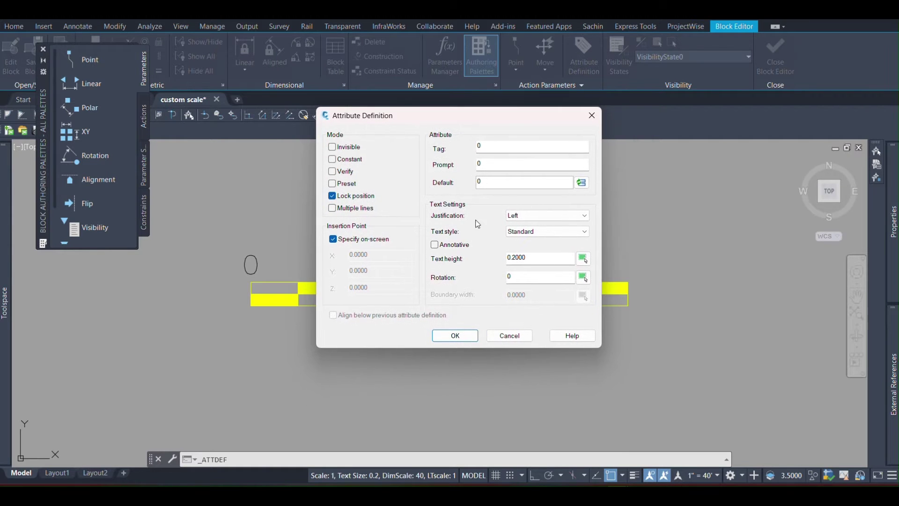
left_click(459, 335)
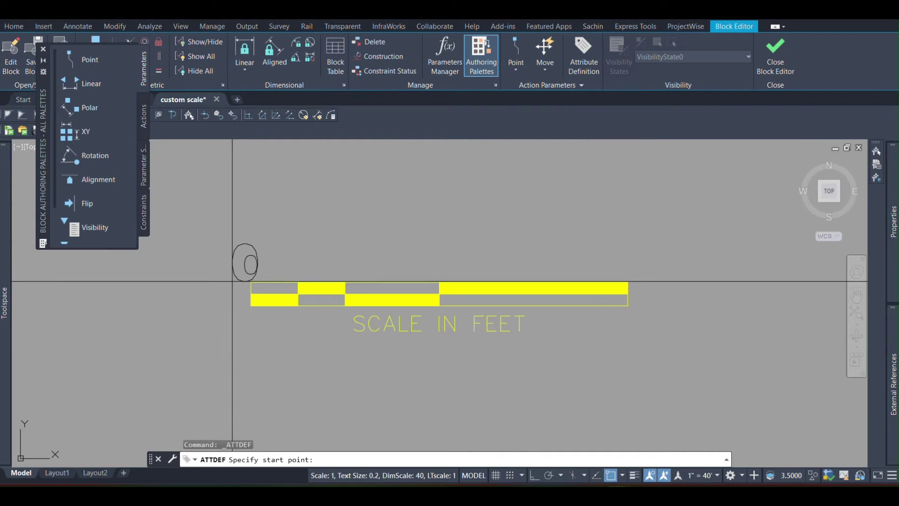
left_click(222, 278)
left_click(257, 268)
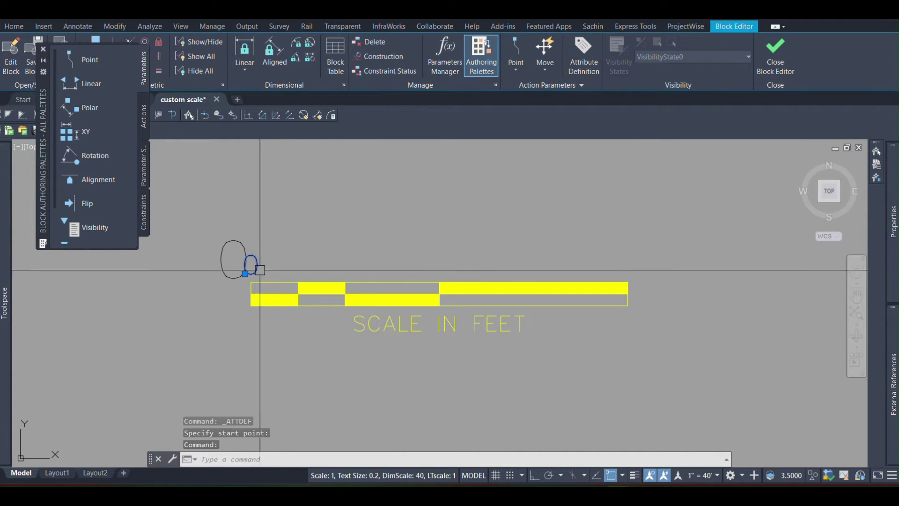
key("Delete")
- Set the new 0 attribute's text height to 0.1 and its justification to Center
left_click(249, 251)
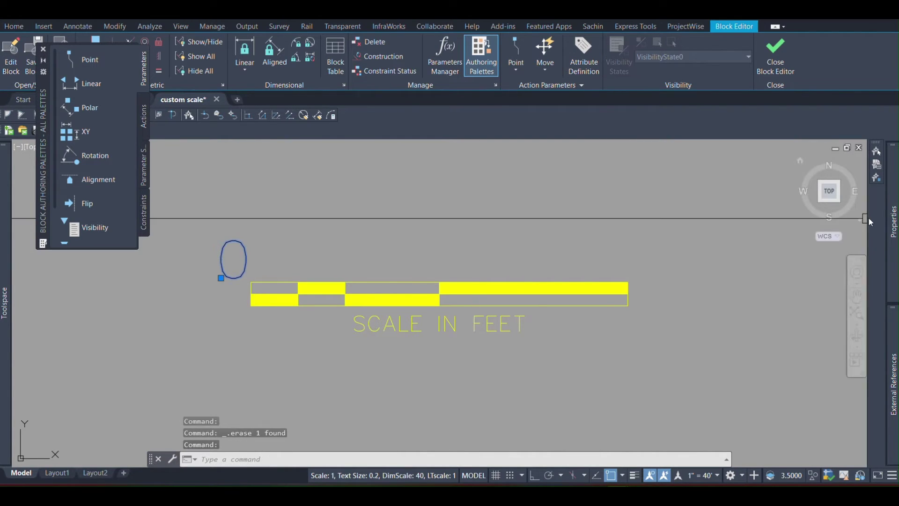
key("ctrl+1")
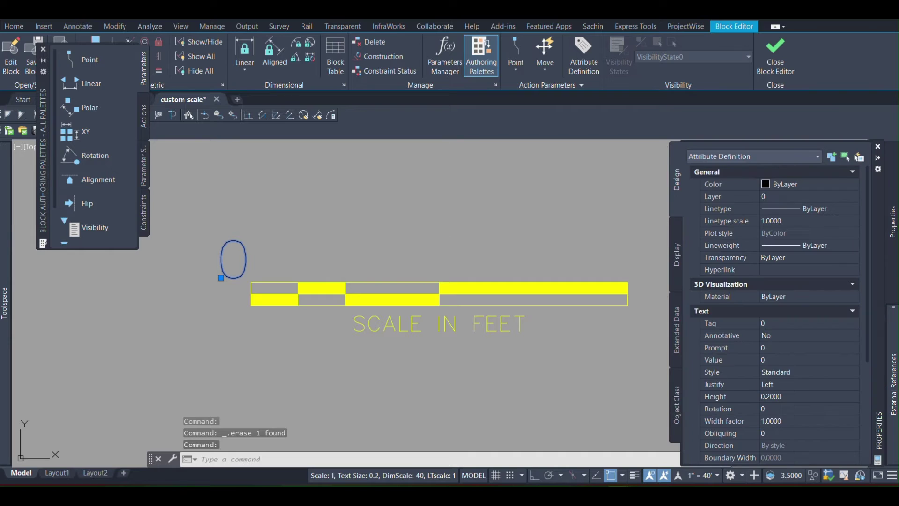
left_click(780, 396)
type(".1")
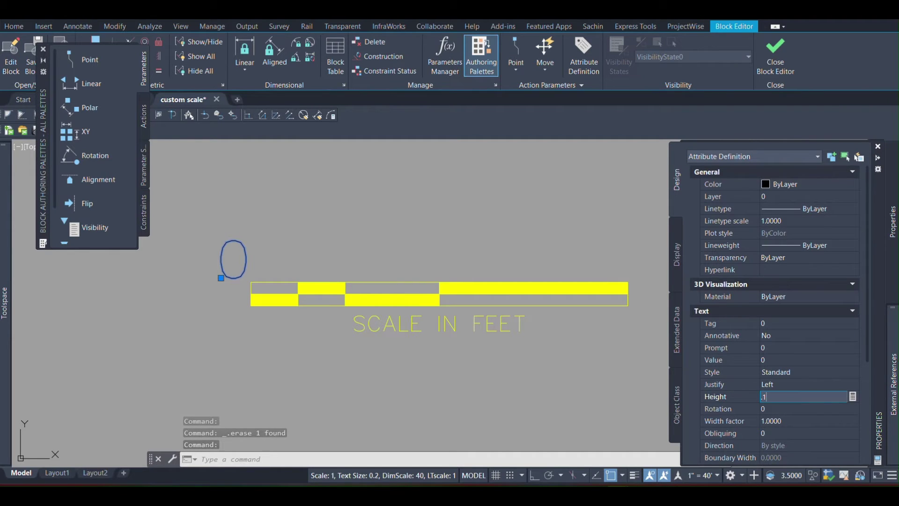
left_click(780, 421)
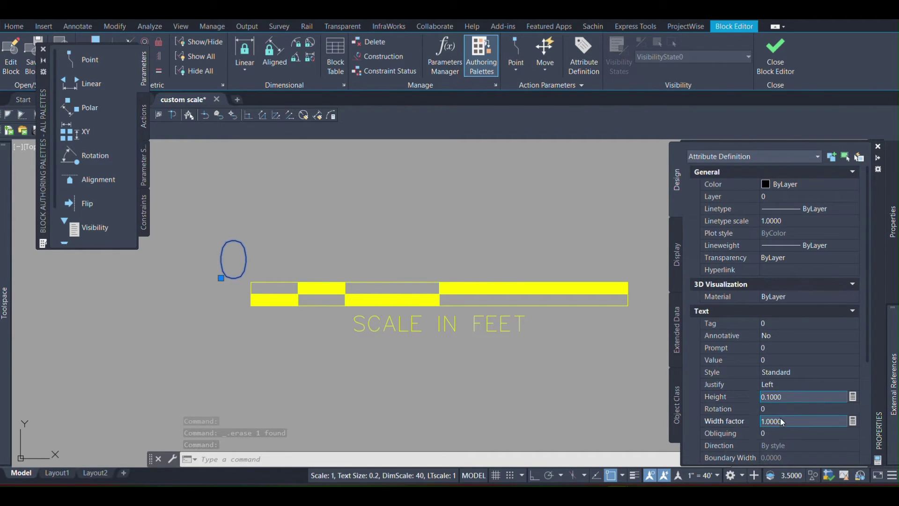
left_click(786, 383)
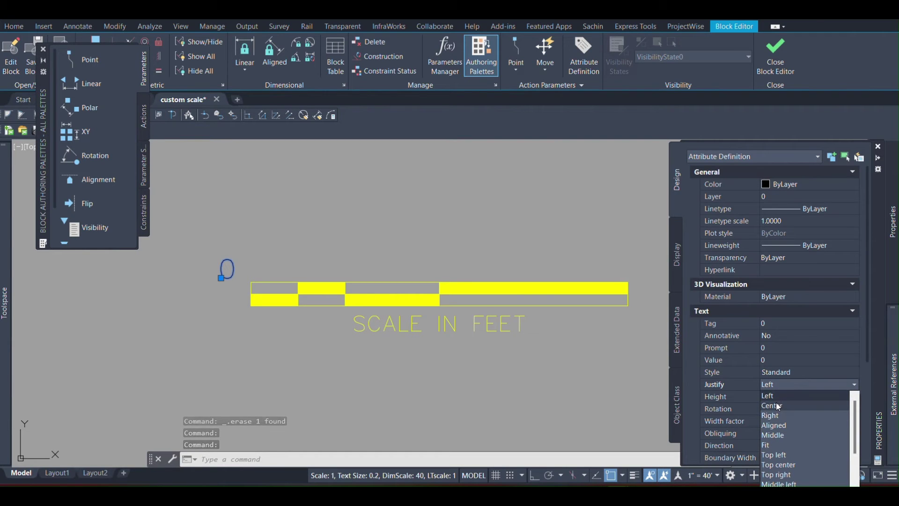
left_click(778, 405)
- Move the 0 attribute by its center point to just above the left end of the scale bar
scroll(214, 287, "up", 5)
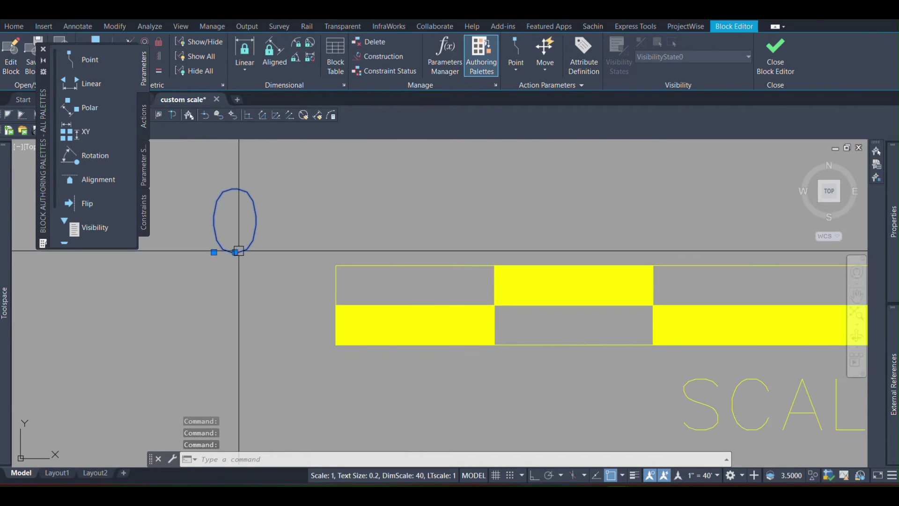
left_click(236, 252)
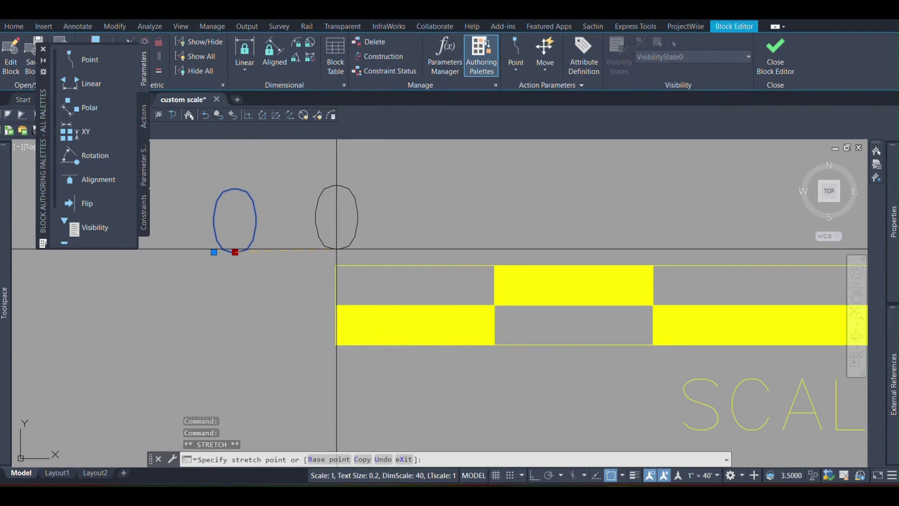
left_click(331, 247)
scroll(281, 269, "down", 5)
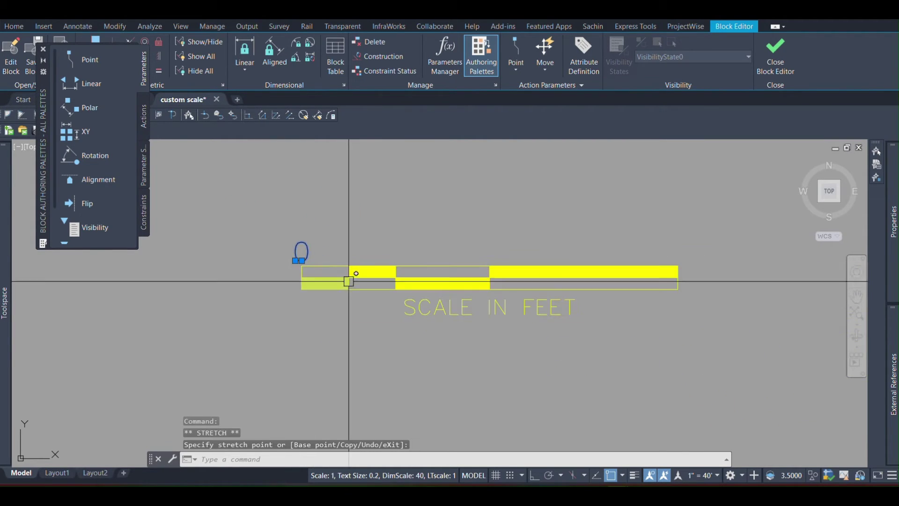
- Copy the 0 attribute to above the scale bar's end of the second segment, end of the third segment and right end
right_click(227, 297)
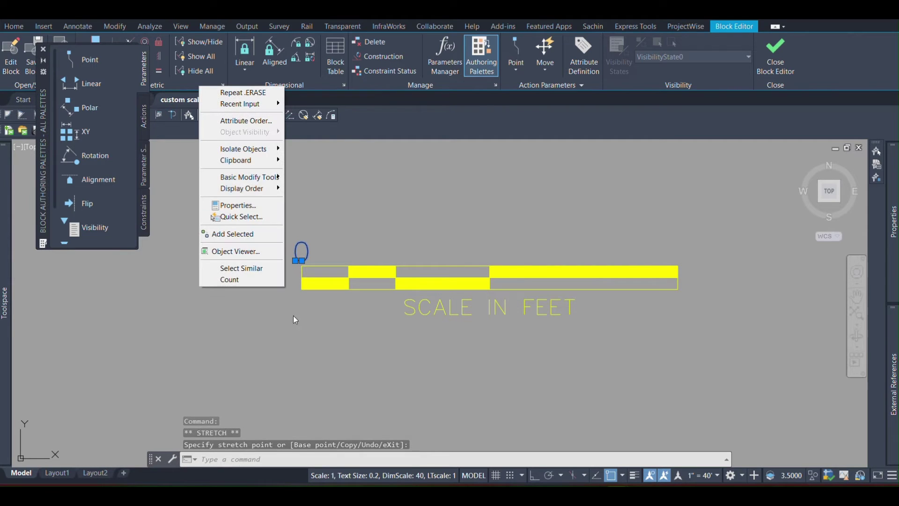
mouse_move(274, 177)
left_click(311, 191)
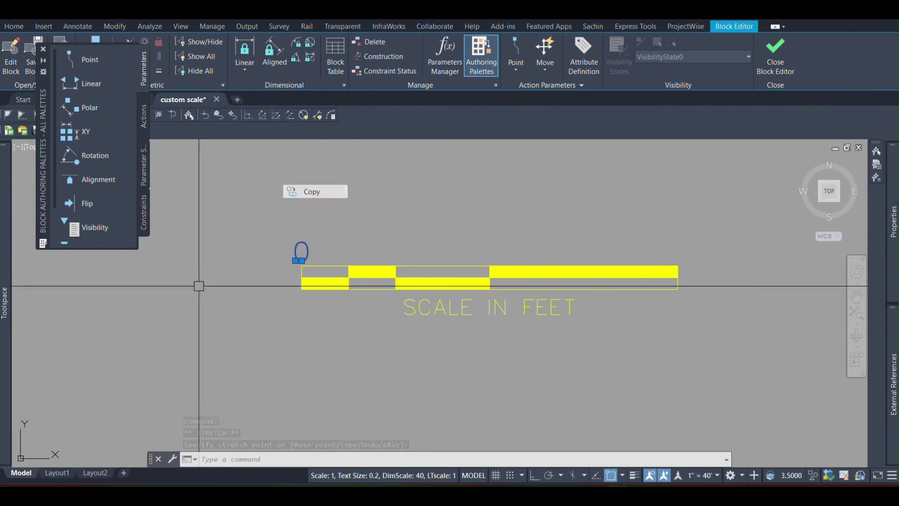
scroll(295, 260, "up", 4)
left_click(293, 260)
scroll(293, 260, "down", 3)
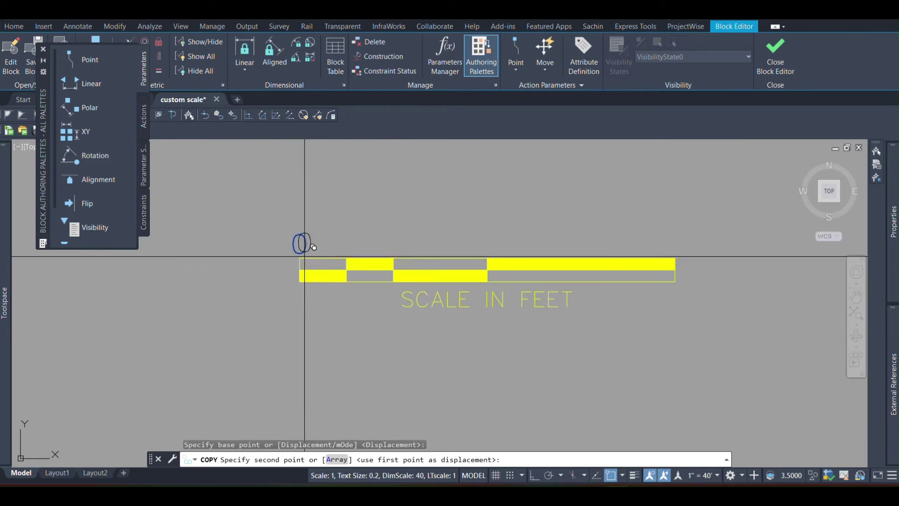
left_click(393, 263)
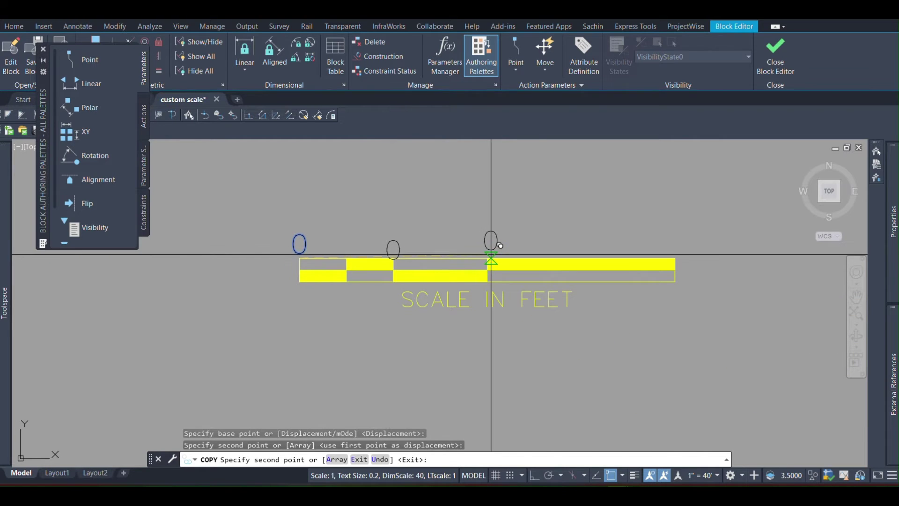
scroll(486, 255, "up", 5)
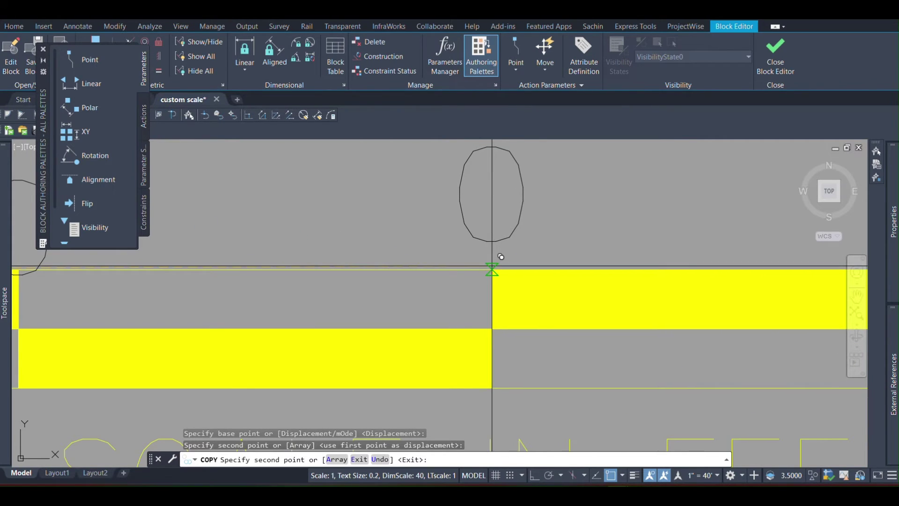
left_click(502, 256)
scroll(503, 256, "down", 4)
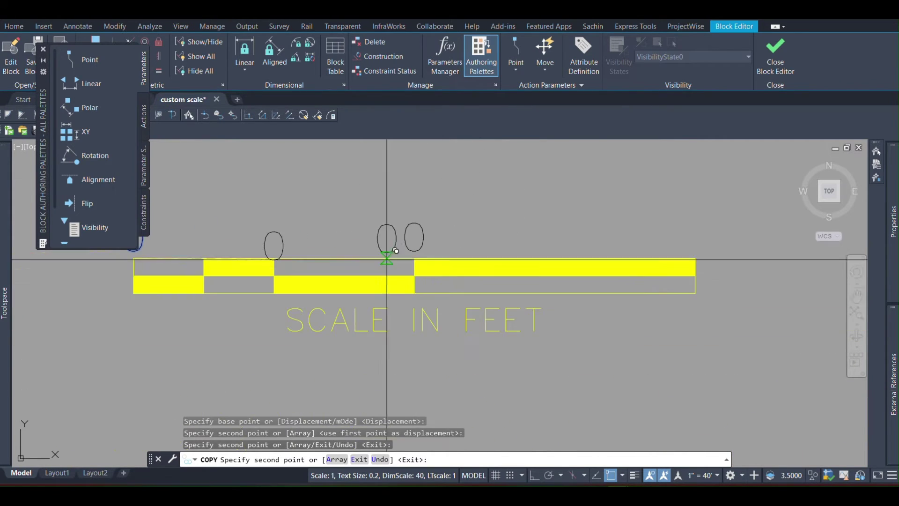
left_click(696, 257)
key("Escape")
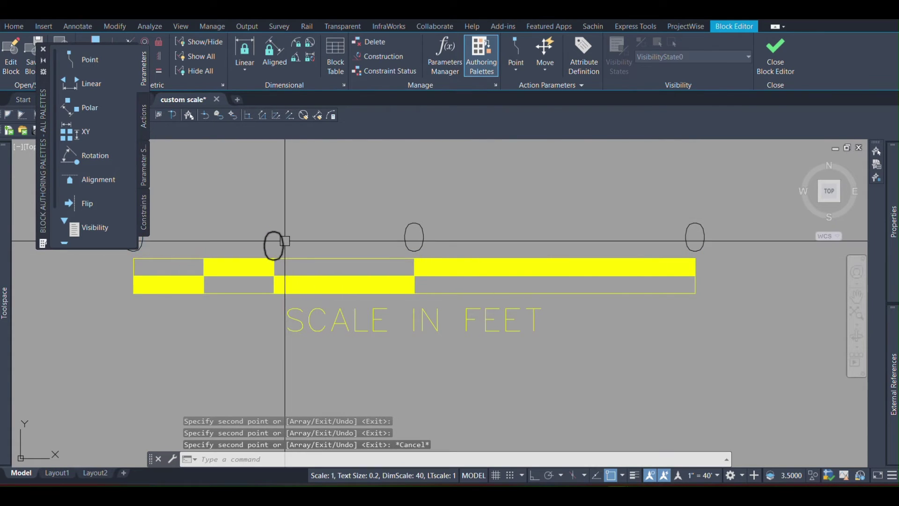
- Move the 0 above the end of the second segment up in line with the other scale bar labels
left_click(283, 241)
type("m")
key("Return")
scroll(281, 270, "up", 3)
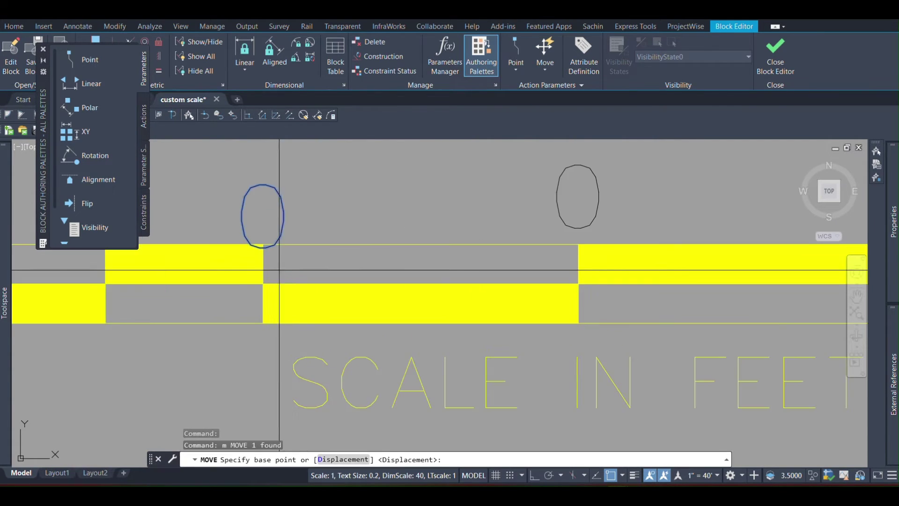
left_click(264, 263)
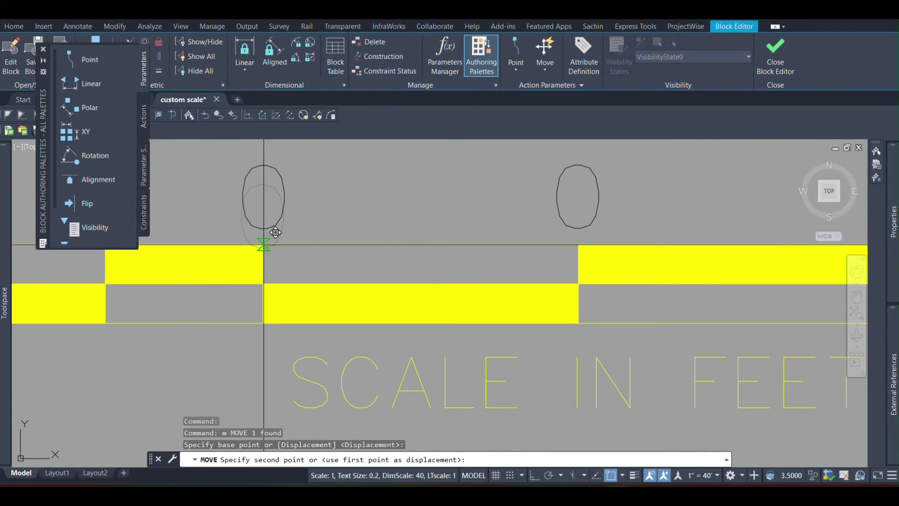
left_click(264, 244)
scroll(332, 221, "down", 6)
scroll(327, 227, "up", 3)
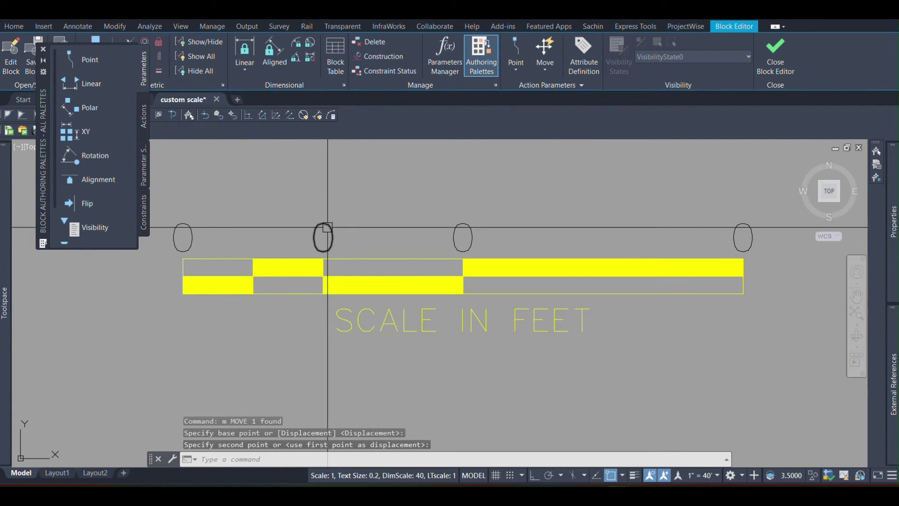
- Close the Block Editor and save the changes to the custom scale block
left_click(327, 228)
scroll(457, 279, "down", 3)
key("Escape")
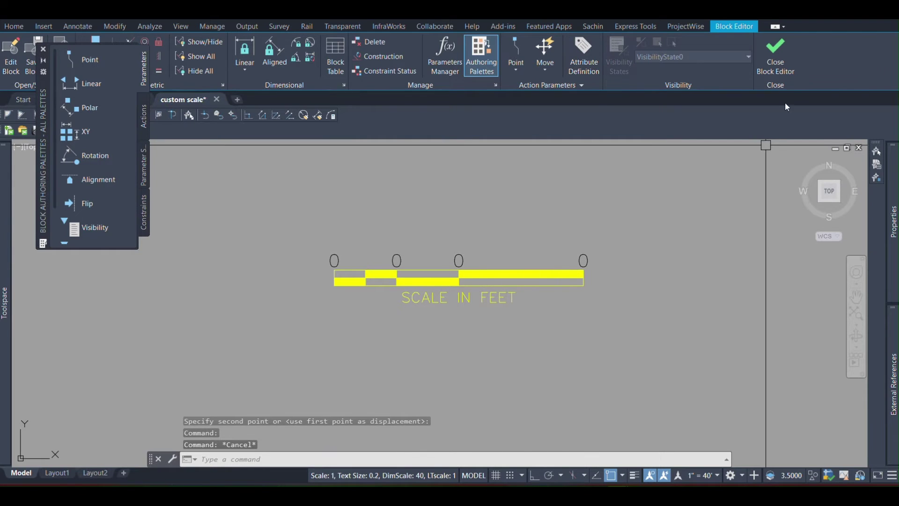
left_click(783, 66)
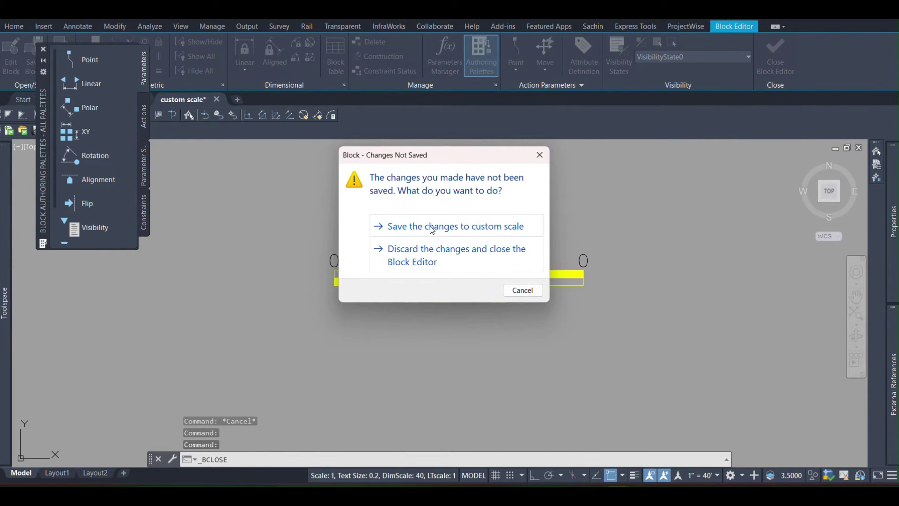
left_click(431, 227)
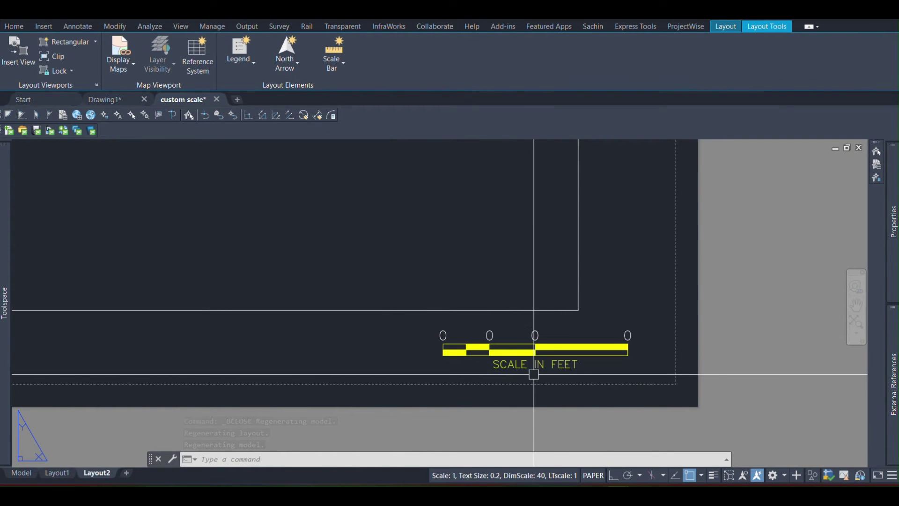
- Synchronize the attributes of the custom scale block in the layout with ATTSYNC, selecting the scale bar
type("a")
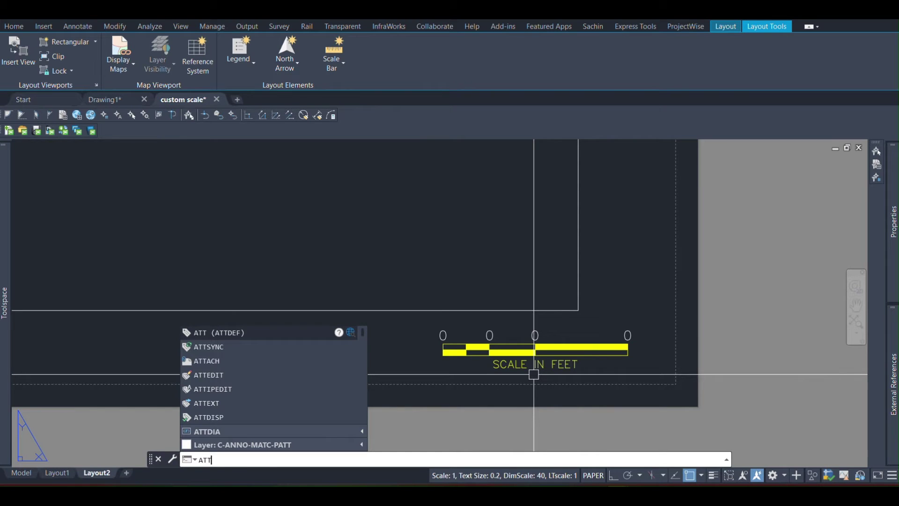
type("ys")
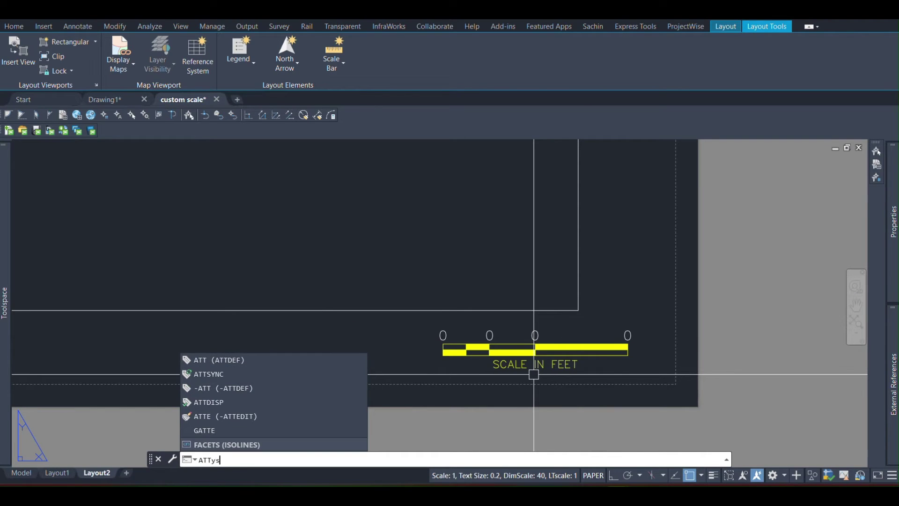
key("BackSpace")
key("BackSpace")
type("syn")
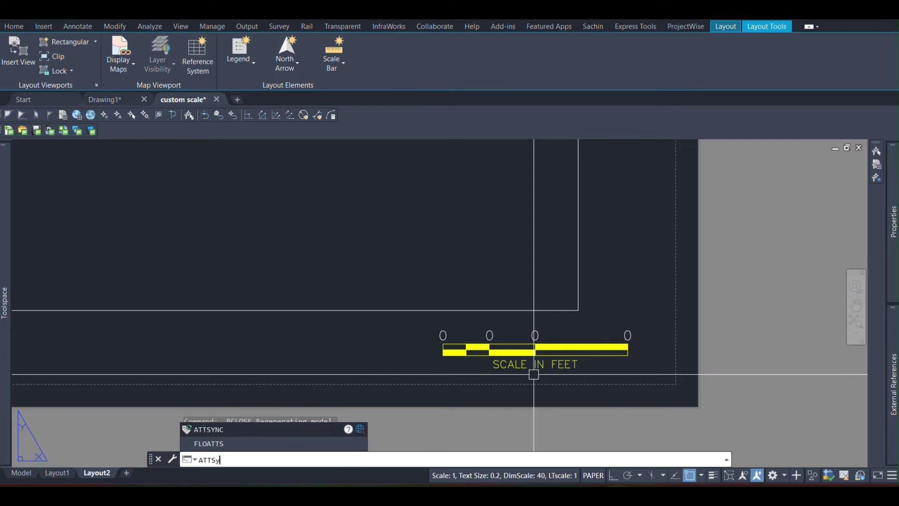
key("Return")
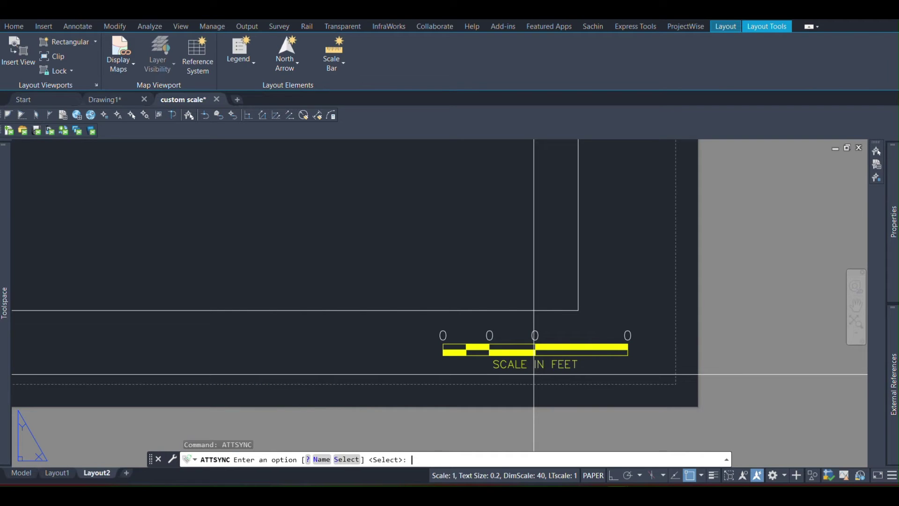
left_click(347, 460)
left_click(562, 347)
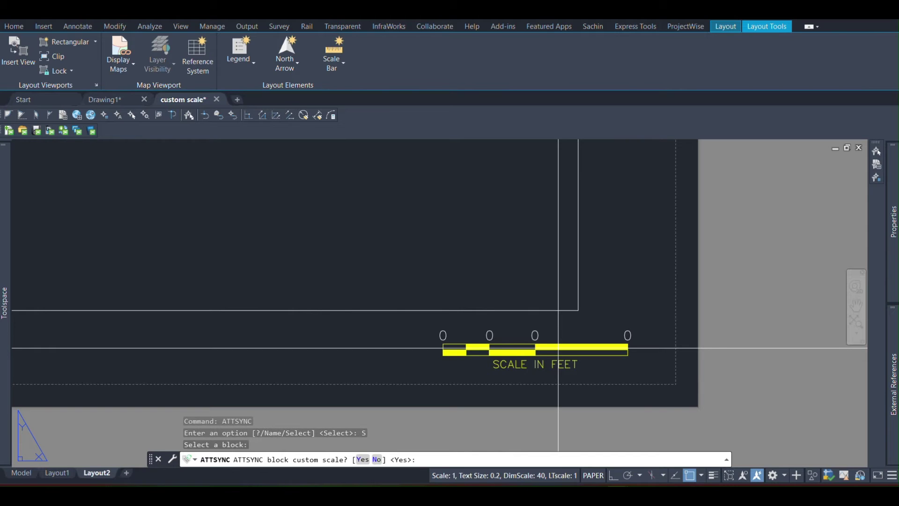
key("Return")
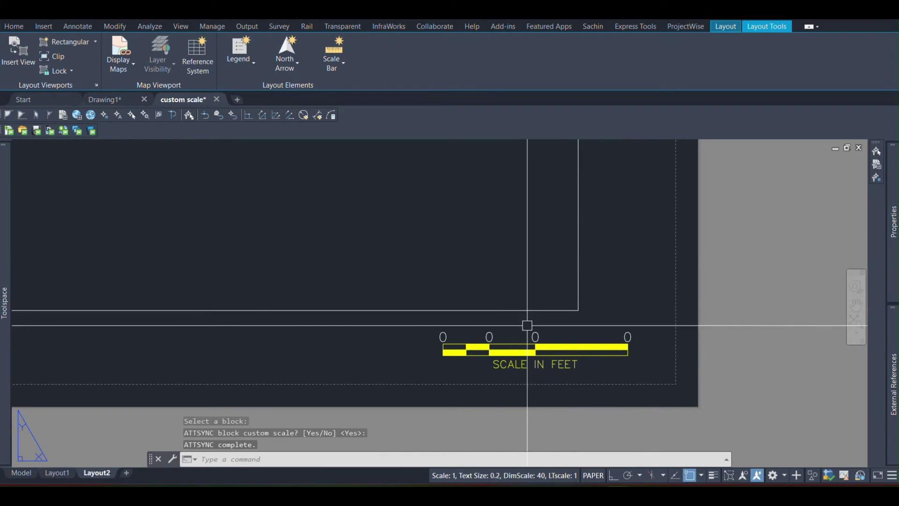
- Open the custom scale block's attributes for editing and start inserting a field as the second attribute's value
double_click(572, 341)
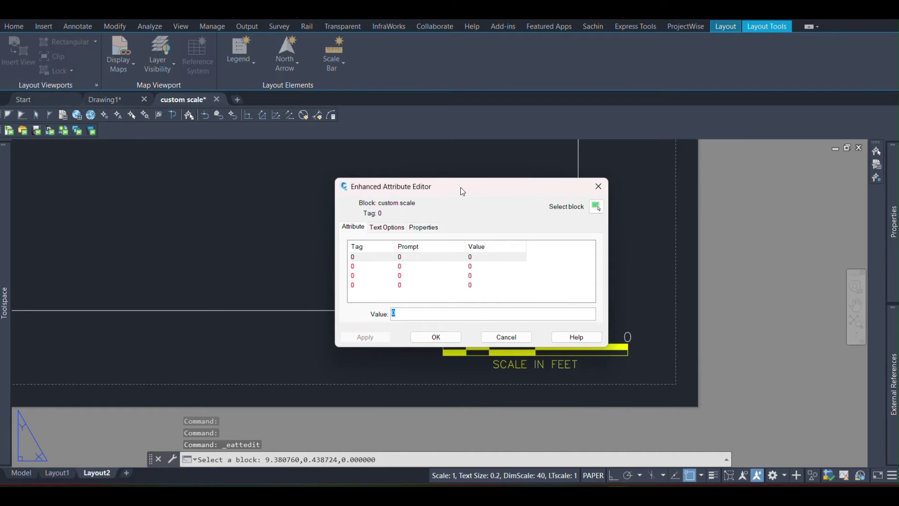
left_click_drag(460, 187, 487, 208)
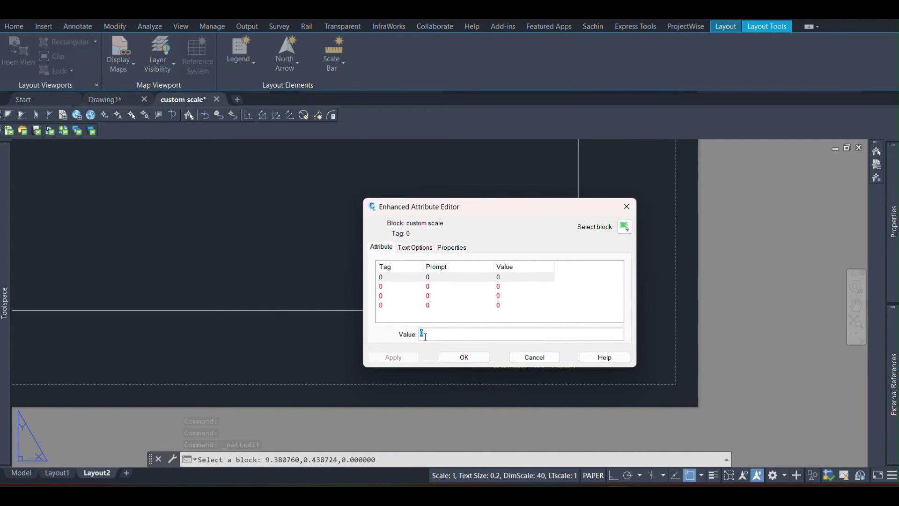
left_click(492, 289)
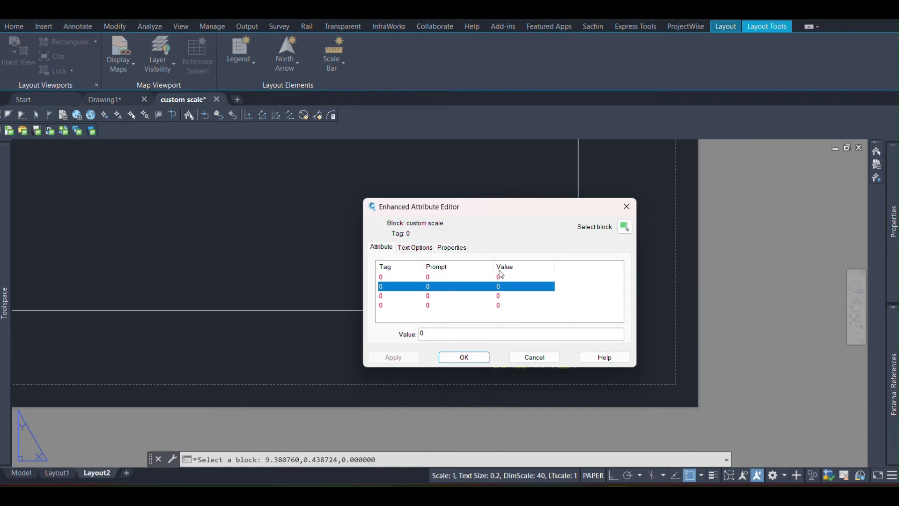
left_click_drag(513, 214, 320, 176)
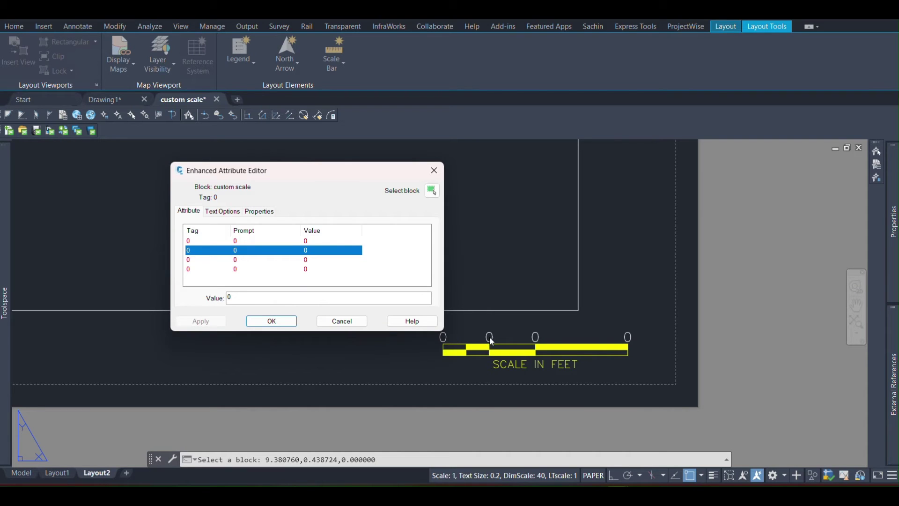
left_click(247, 297)
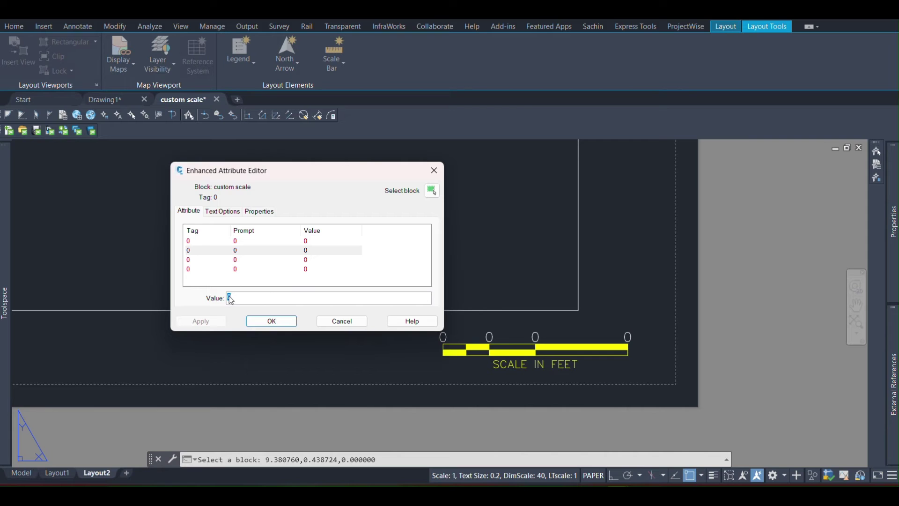
right_click(230, 300)
left_click(267, 375)
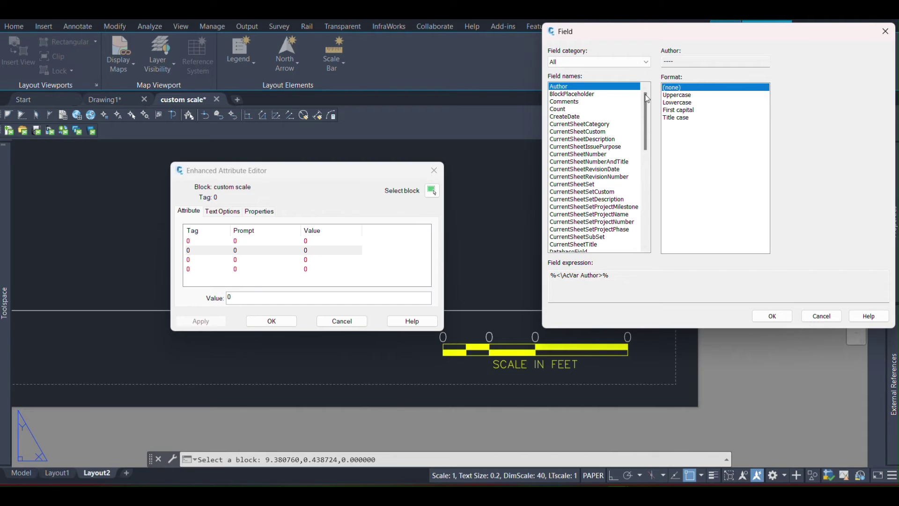
- Choose the Object field from the Objects category and link it to the layout's viewport
left_click(466, 21)
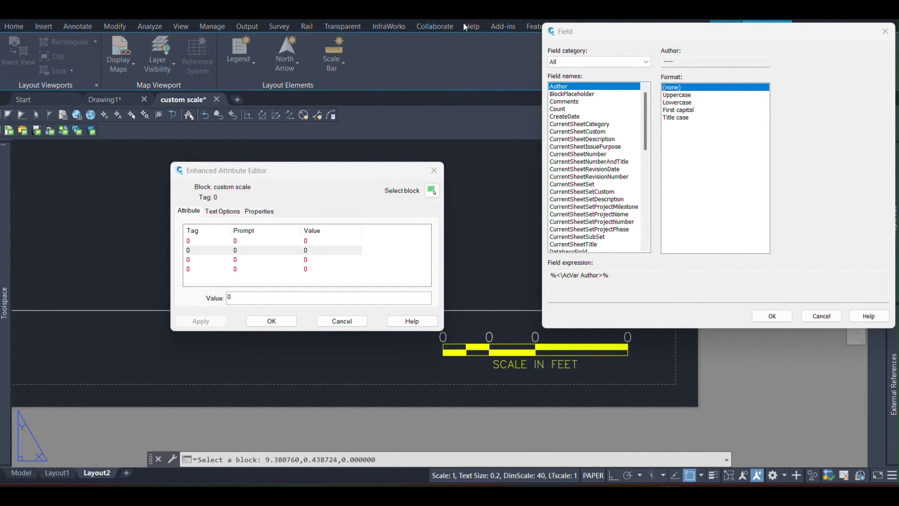
left_click(584, 59)
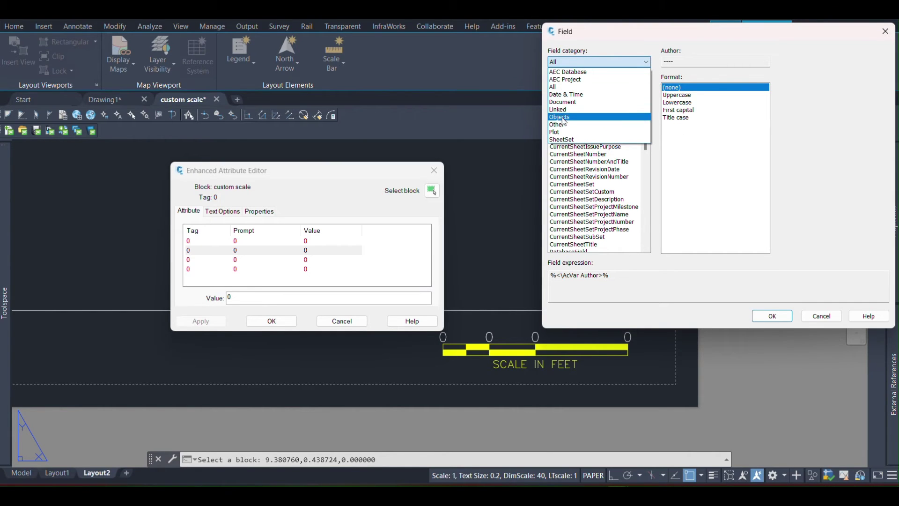
left_click(564, 118)
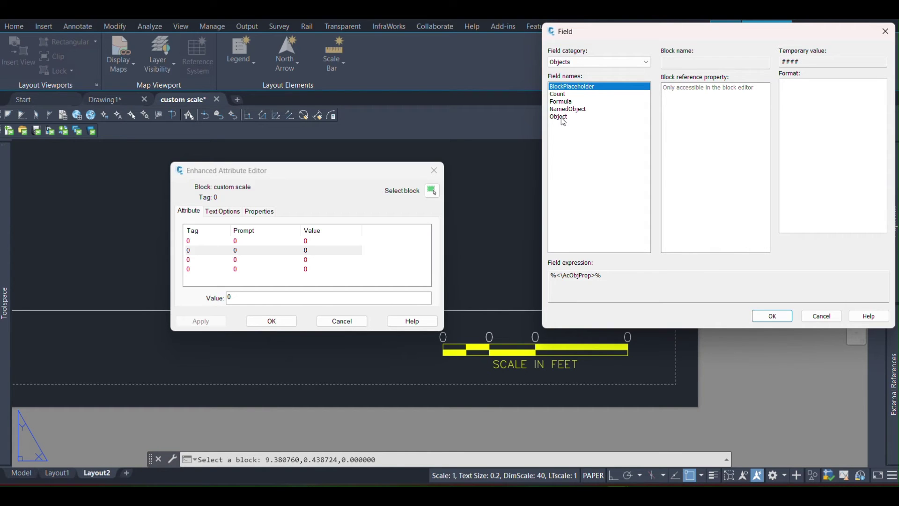
left_click(563, 120)
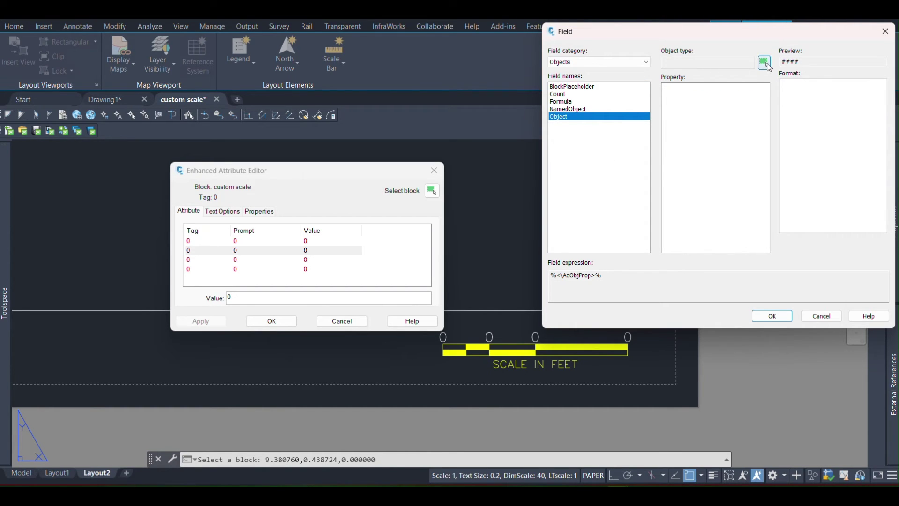
left_click(765, 63)
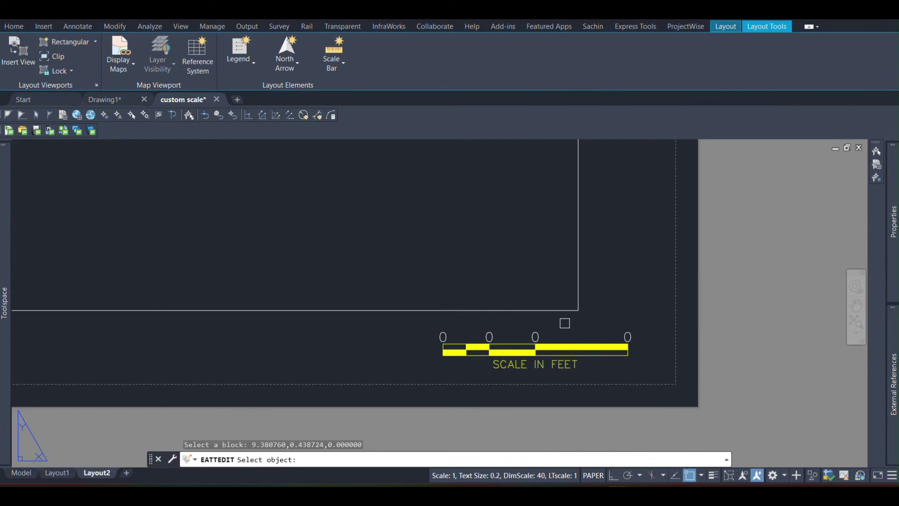
left_click(560, 309)
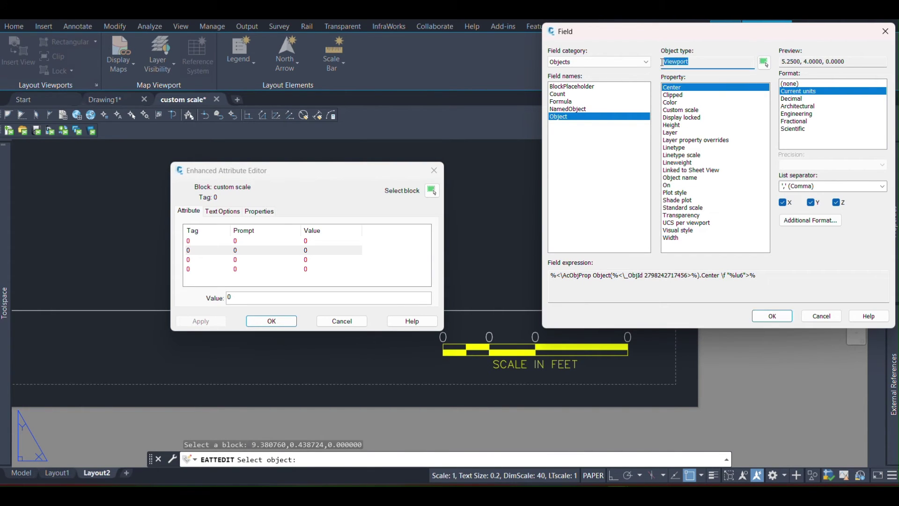
- Copy the field expression for the viewport's Custom scale property in 1:# format and switch to the Formula field
left_click(682, 110)
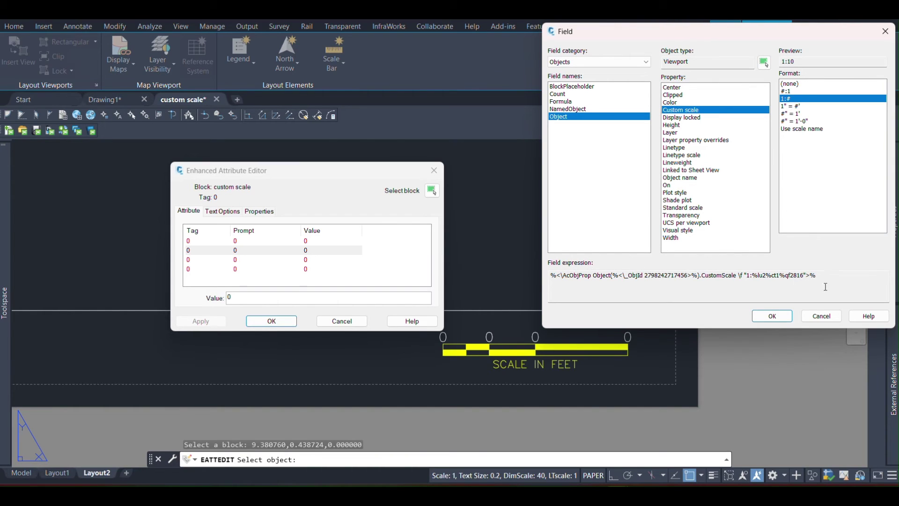
left_click_drag(826, 286, 551, 264)
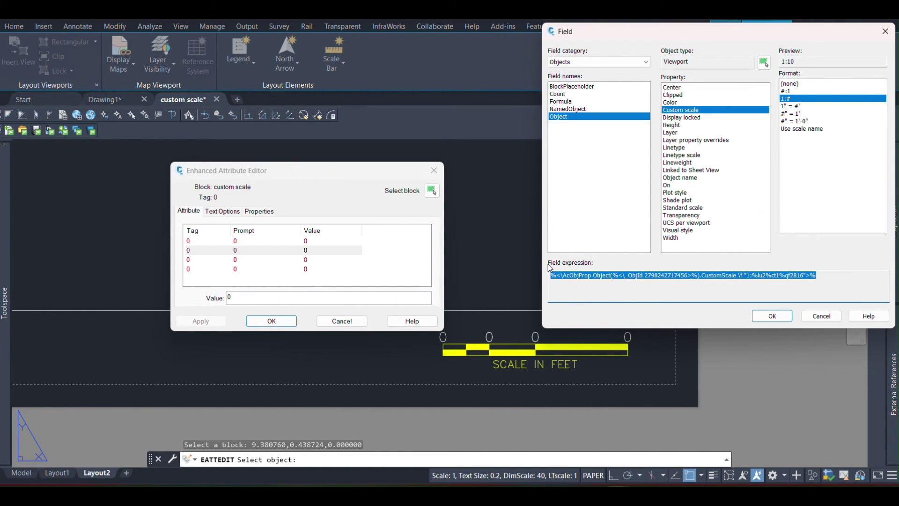
left_click(568, 101)
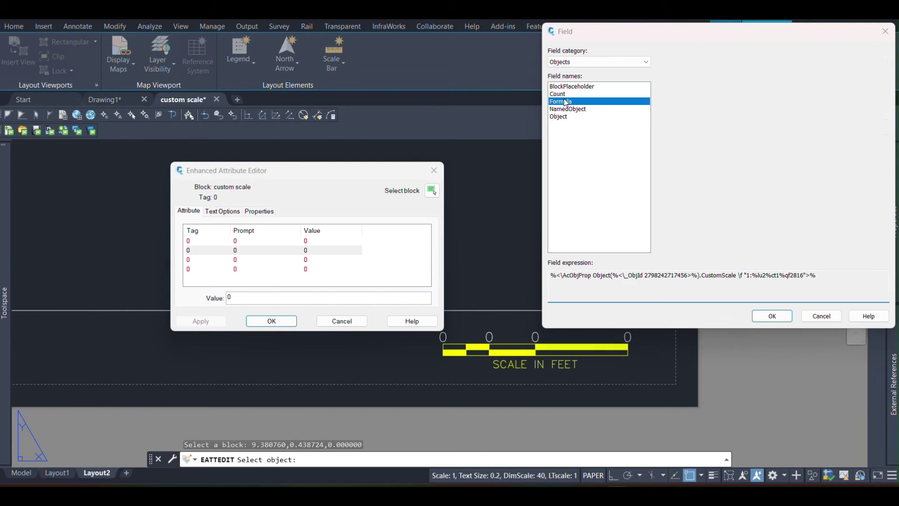
left_click(473, 21)
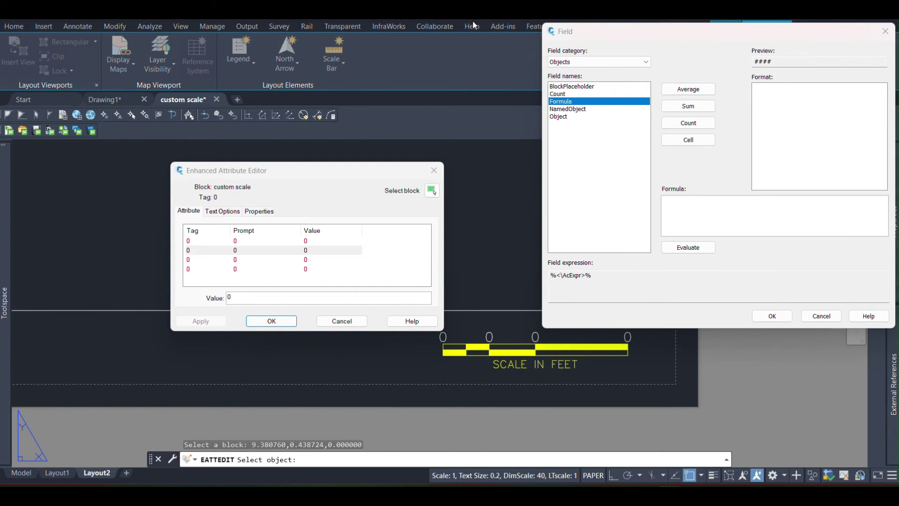
- Enter the second attribute's formula as 05/ followed by the copied viewport custom scale field, and evaluate it
left_click(695, 204)
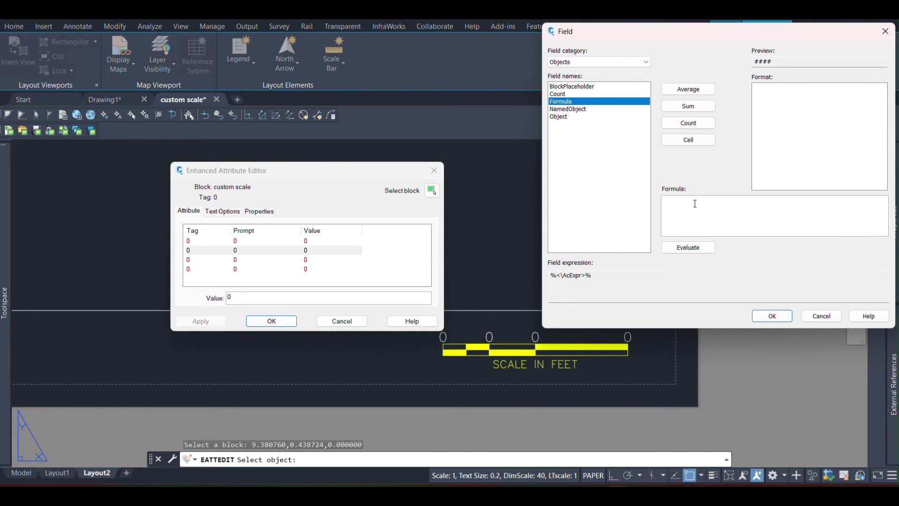
type("1:10")
left_click(463, 26)
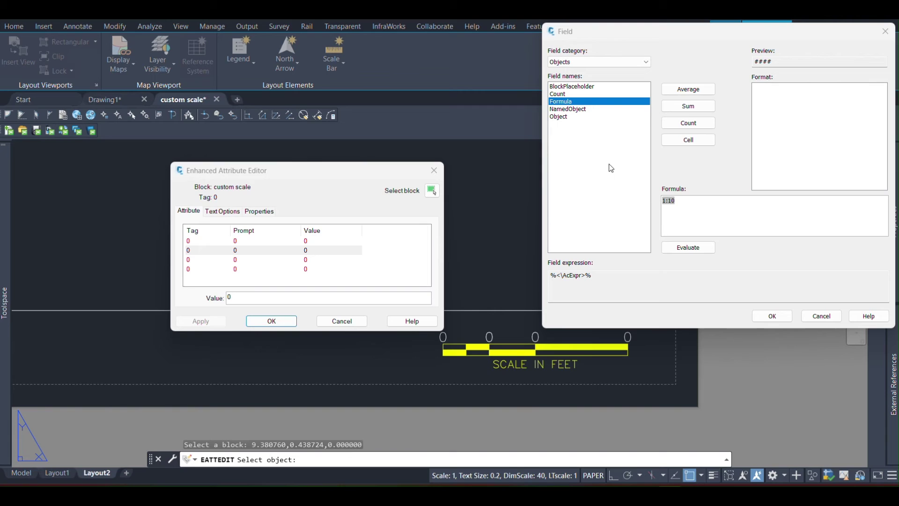
left_click(686, 200)
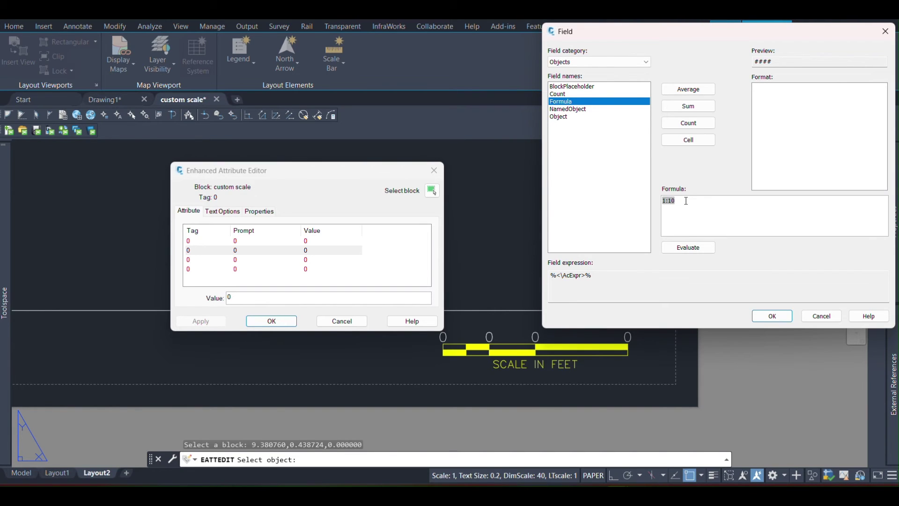
key("Home")
type("05/")
left_click(688, 247)
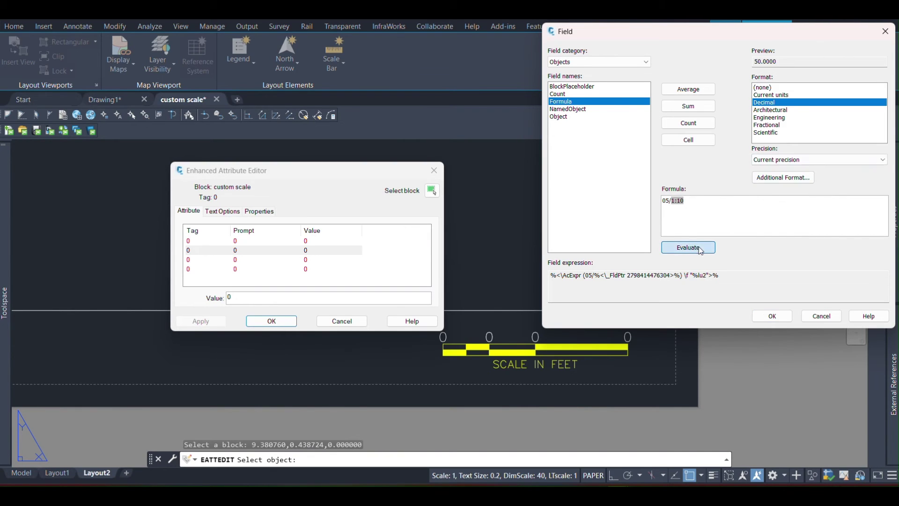
- Set the second attribute's decimal formula to precision 0 and insert the field as its value
left_click(780, 160)
left_click(766, 180)
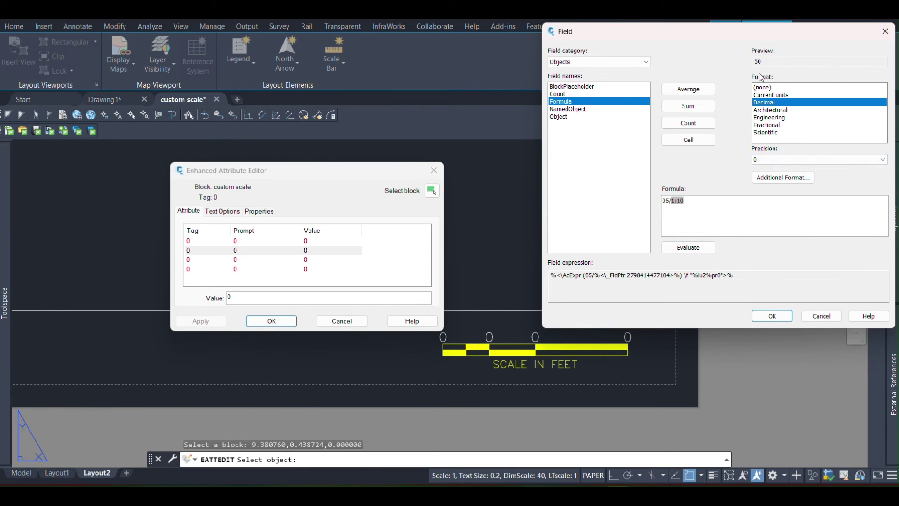
left_click(772, 317)
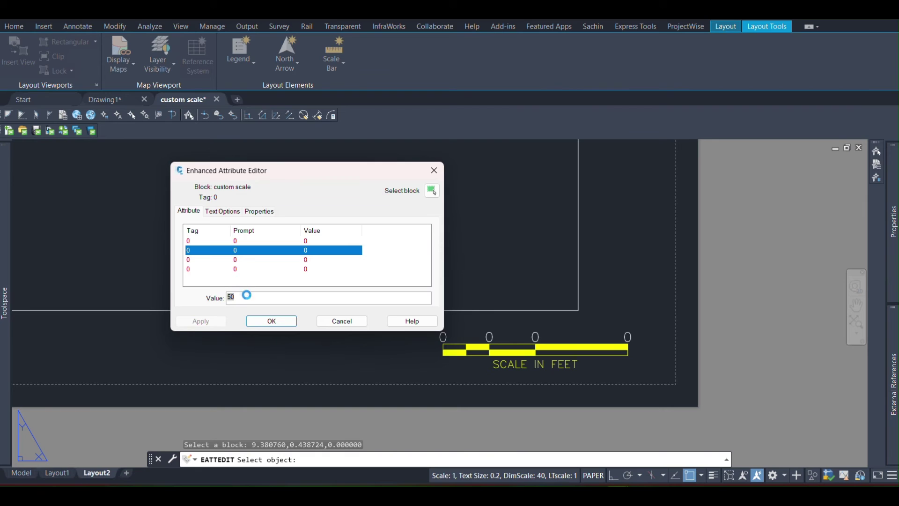
- Start a Formula field for the third attribute's value and evaluate 1/ followed by the copied viewport scale field
left_click(300, 260)
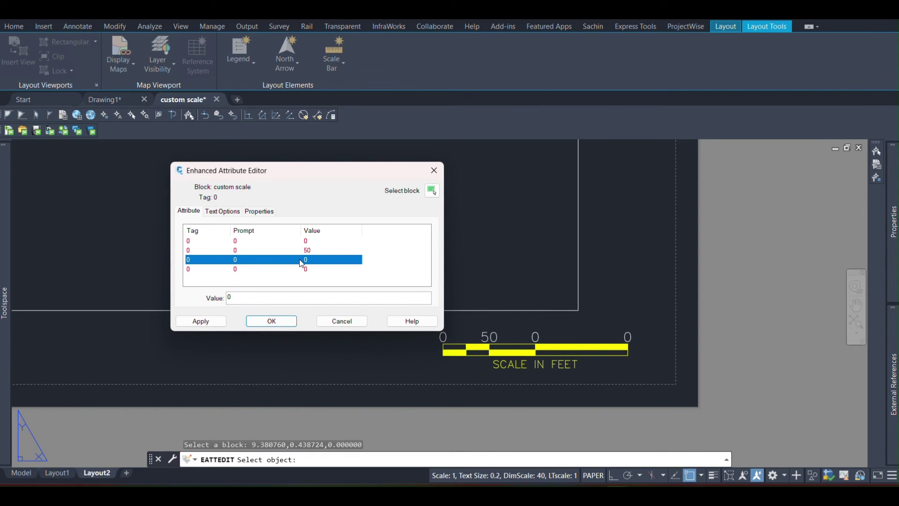
double_click(229, 298)
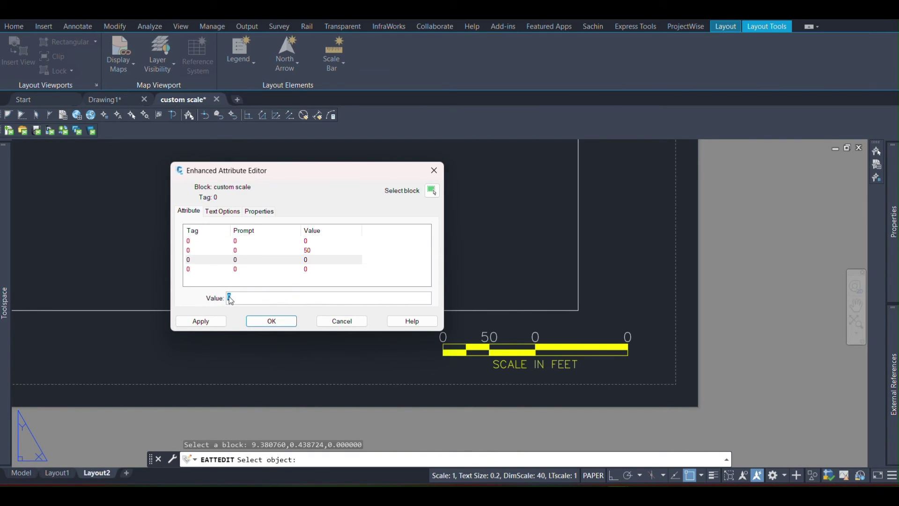
right_click(230, 298)
left_click(269, 375)
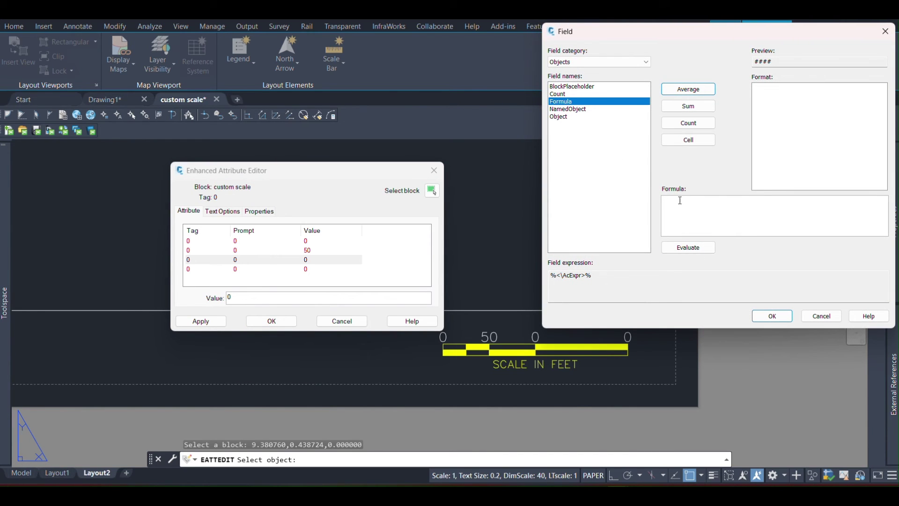
key("ctrl+v")
key("Home")
type("1/")
left_click(705, 249)
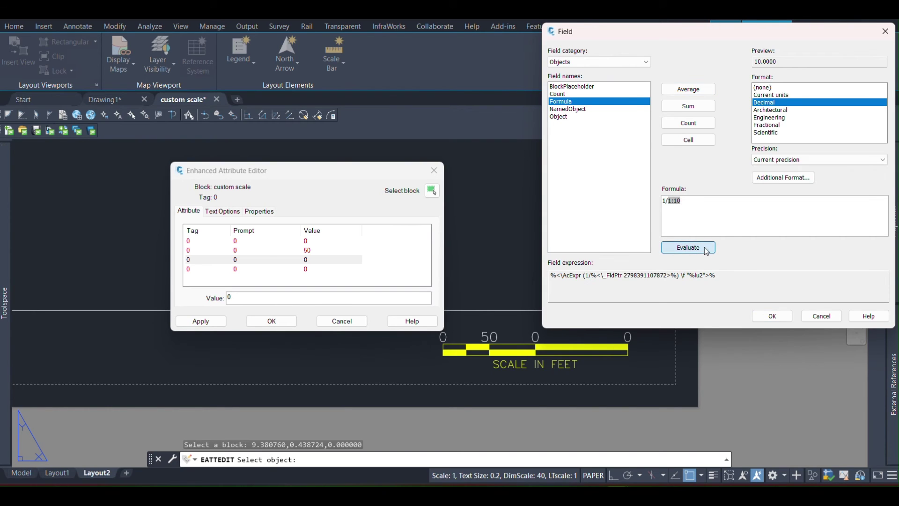
- Set the third attribute's decimal formula to precision 0 and insert the field as its value
left_click(796, 160)
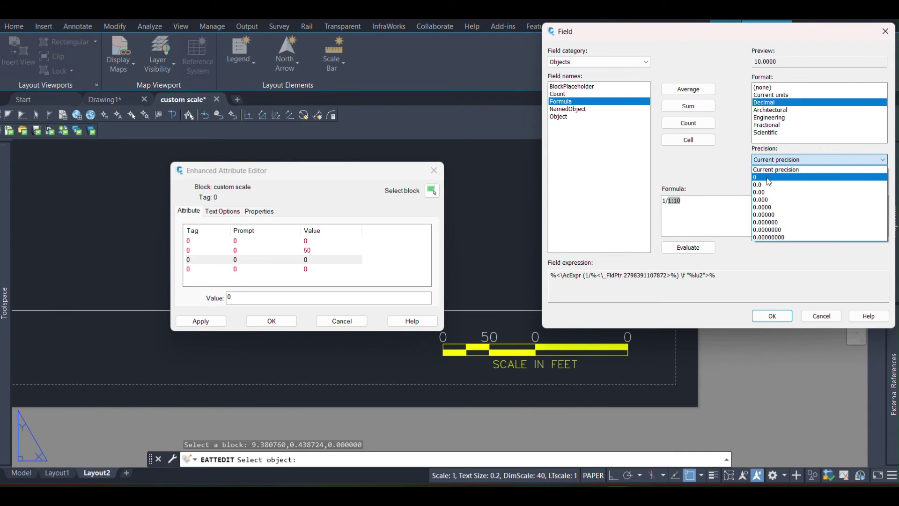
left_click(766, 179)
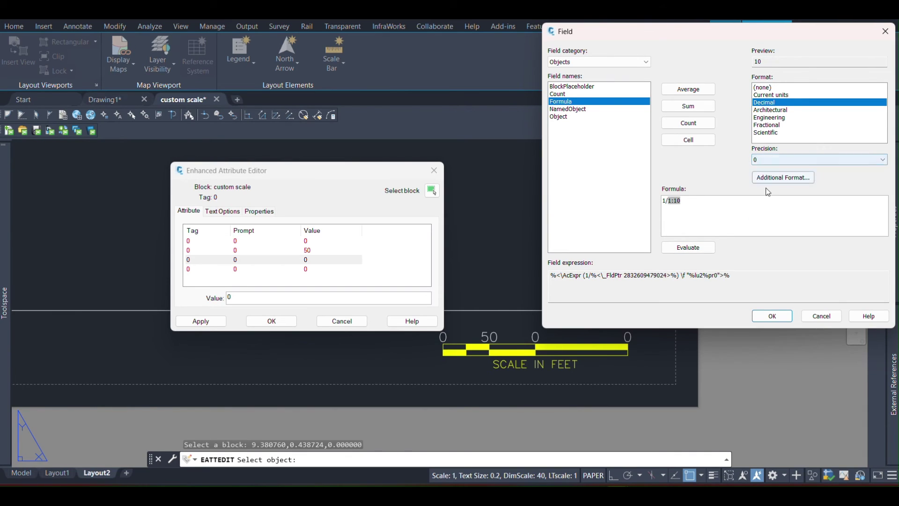
left_click(770, 316)
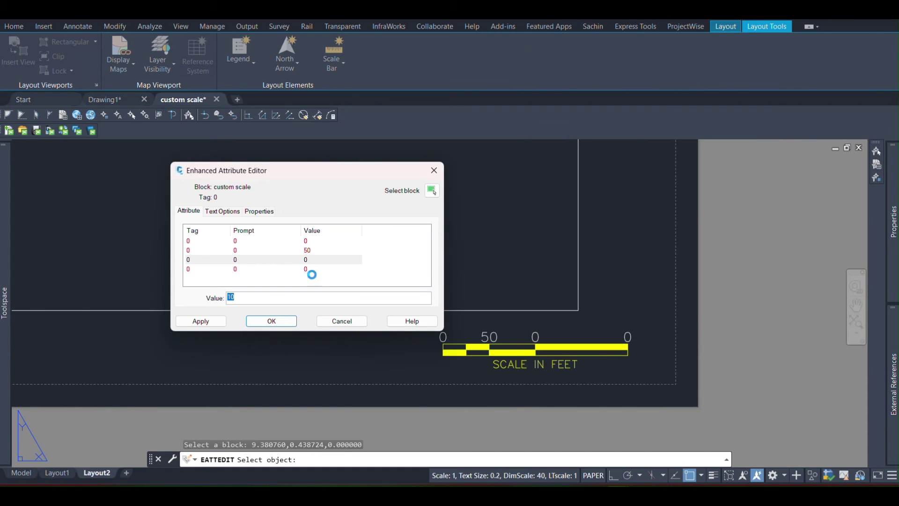
- Correct the second attribute's formula so that 0.5 is divided by the viewport scale field, evaluate it and accept the field
left_click(309, 252)
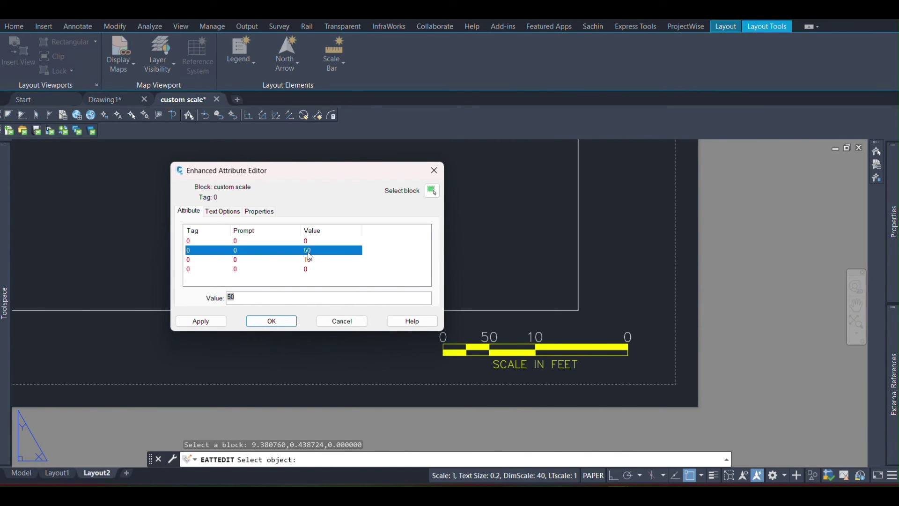
double_click(233, 297)
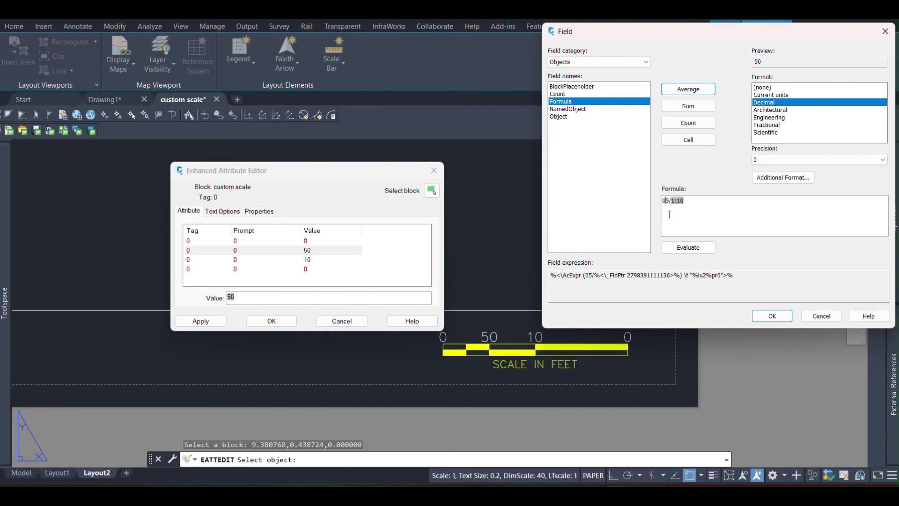
type(".")
left_click(688, 247)
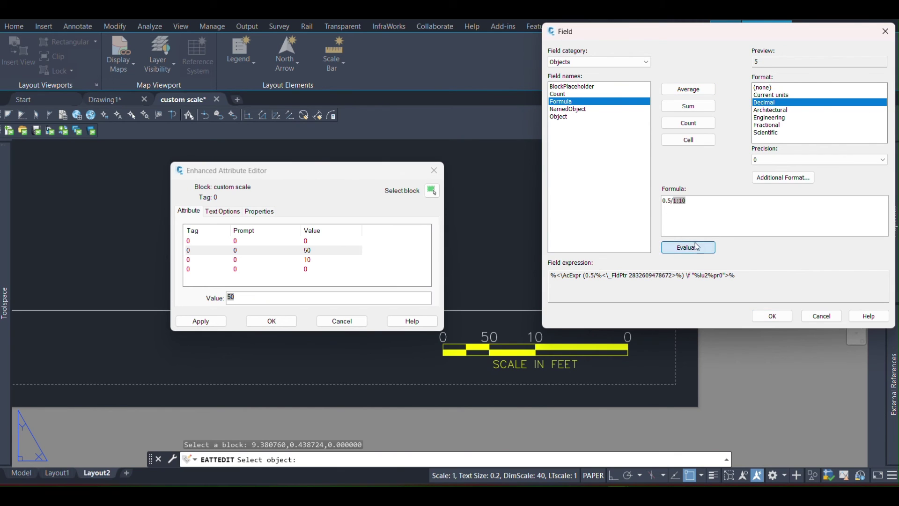
left_click(777, 312)
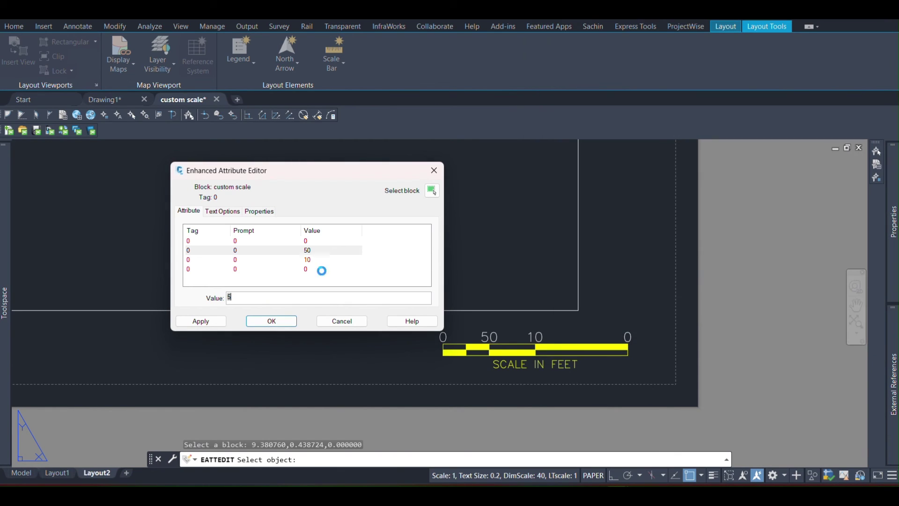
- Start a Formula field for the fourth attribute's value and evaluate 2/ followed by the copied viewport scale field
left_click(276, 261)
left_click(274, 270)
key("Tab")
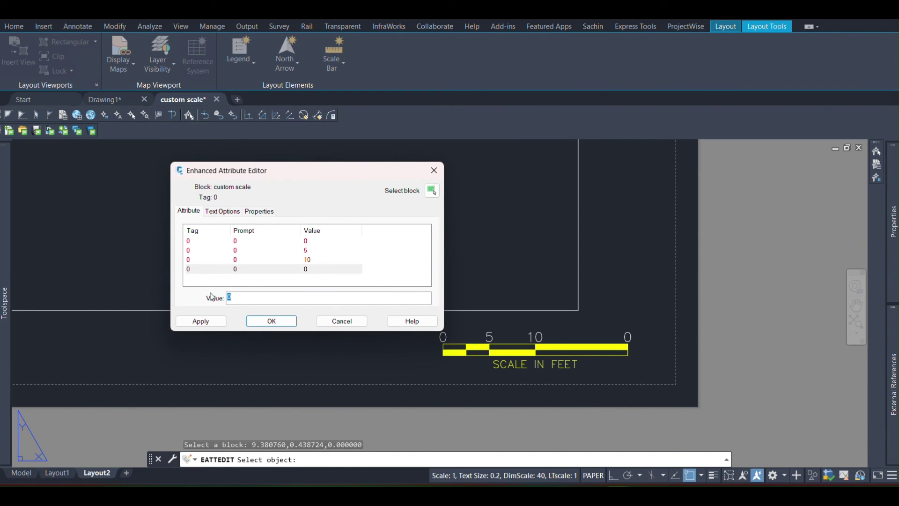
right_click(231, 302)
left_click(263, 376)
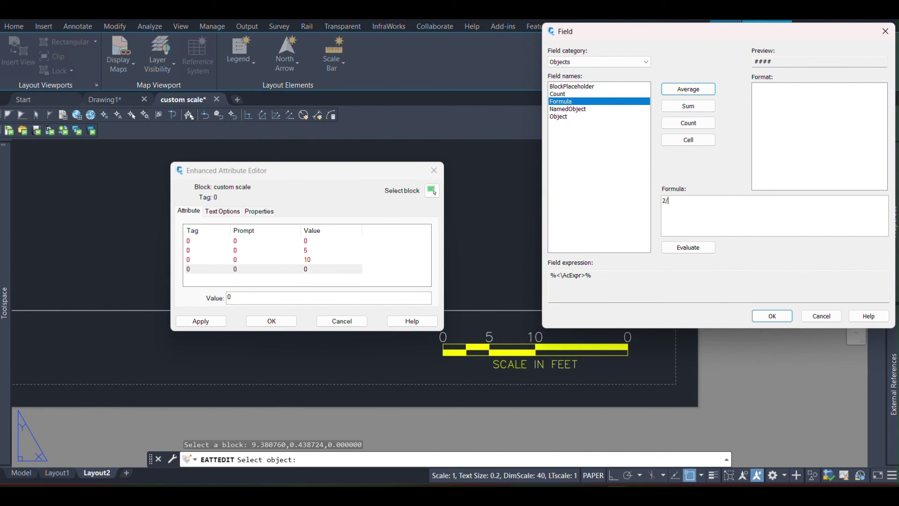
type("2/")
key("ctrl+v")
left_click(693, 248)
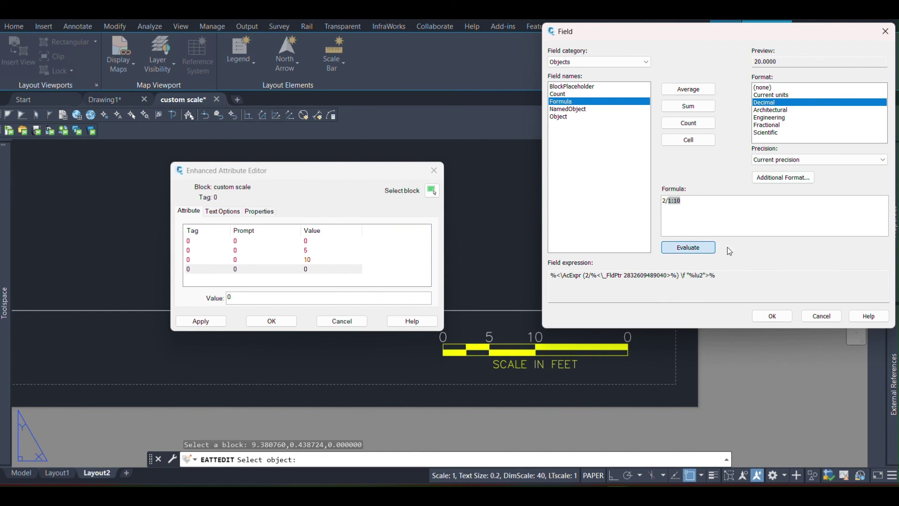
- Set the fourth attribute's formula to precision 0, insert the field and accept the block's attribute edits
left_click(785, 160)
left_click(778, 177)
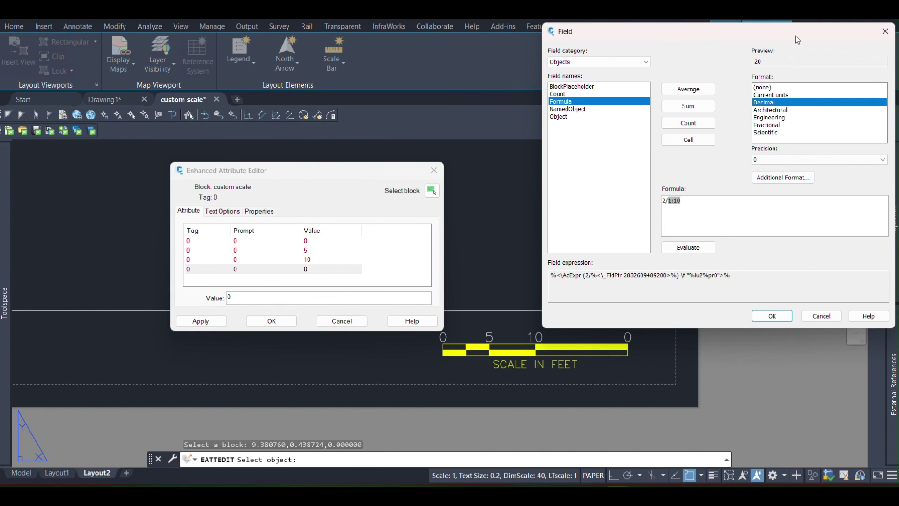
left_click(772, 316)
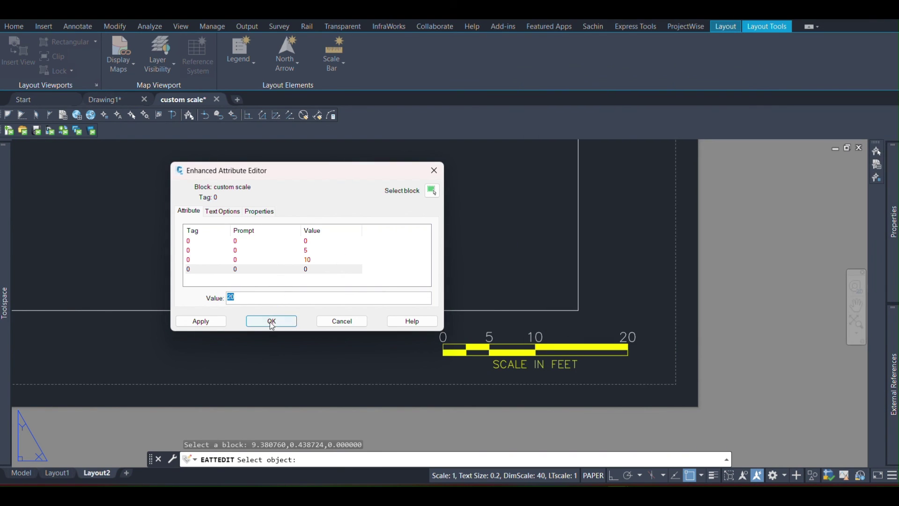
left_click(272, 321)
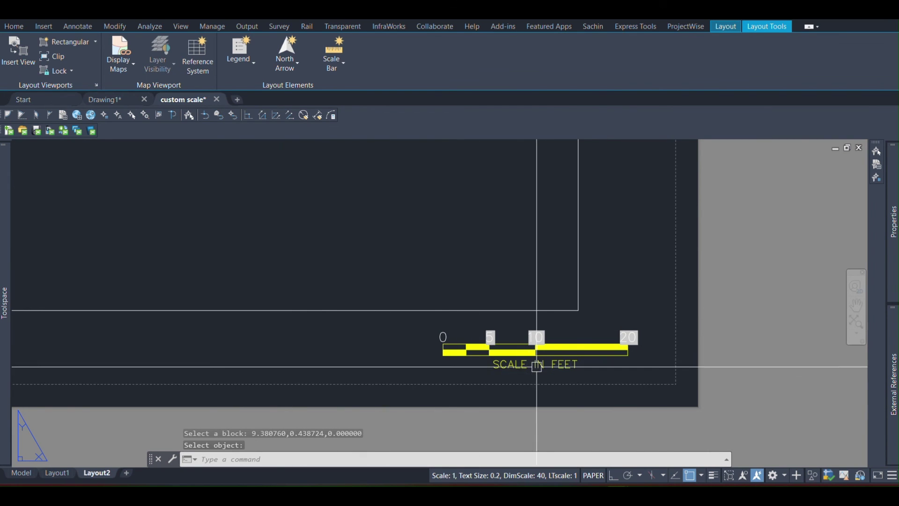
- Select the layout viewport and set its scale to 1" = 50'
scroll(536, 367, "down", 4)
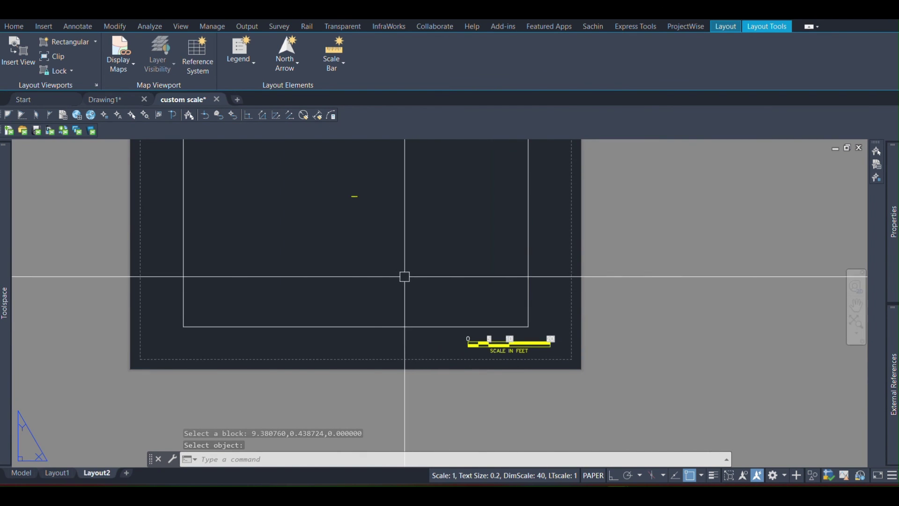
left_click(386, 324)
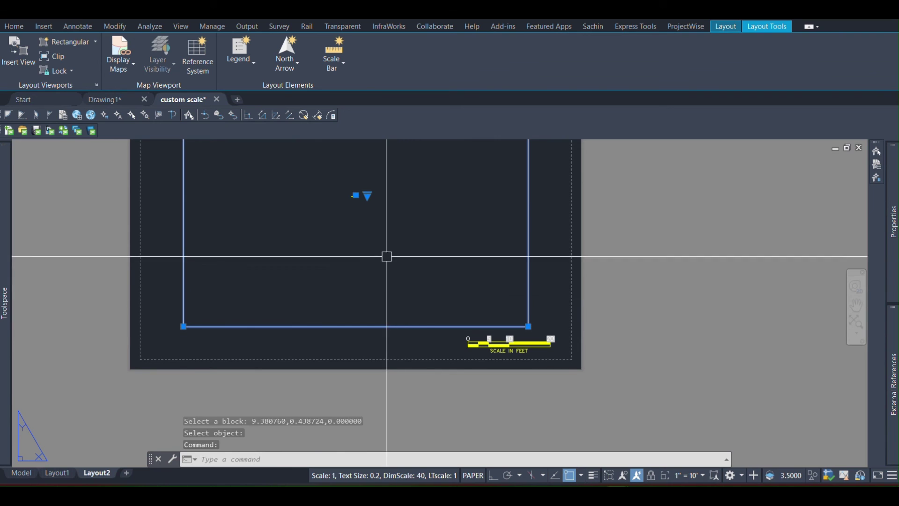
left_click(695, 475)
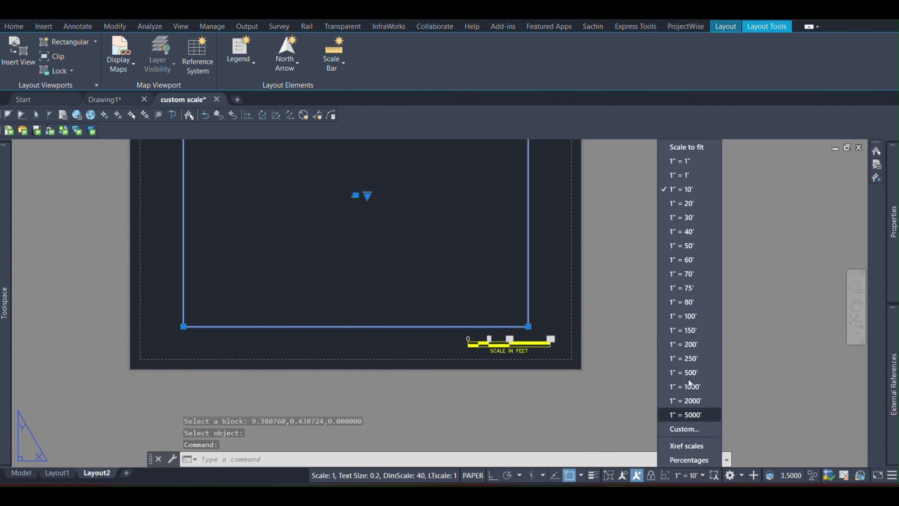
left_click(676, 246)
- Regenerate the layout with RE to update the scale bar's number labels for the 1" = 50' viewport scale
scroll(552, 358, "up", 6)
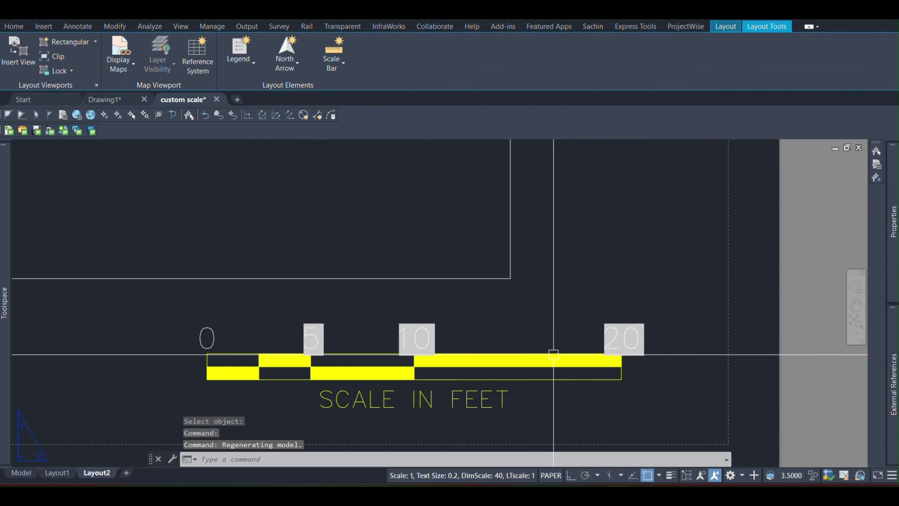
scroll(588, 367, "down", 3)
scroll(540, 354, "up", 5)
scroll(540, 354, "down", 6)
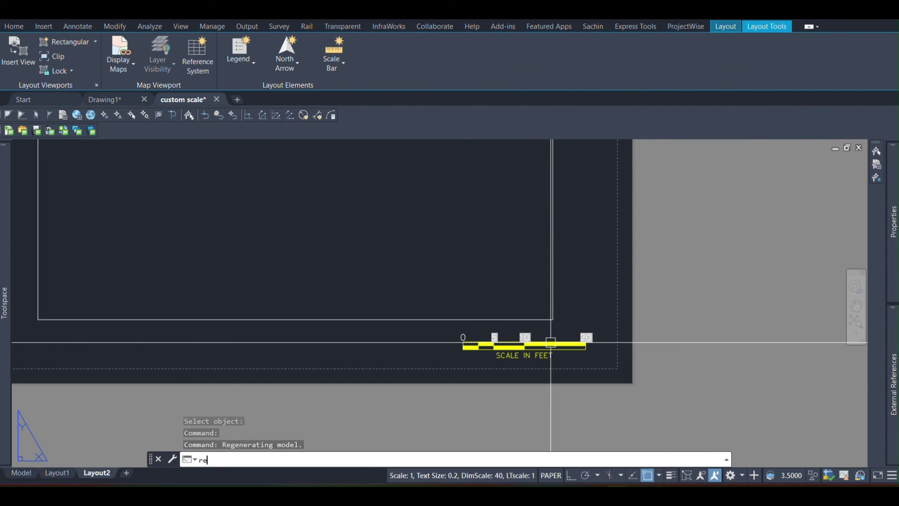
key("Return")
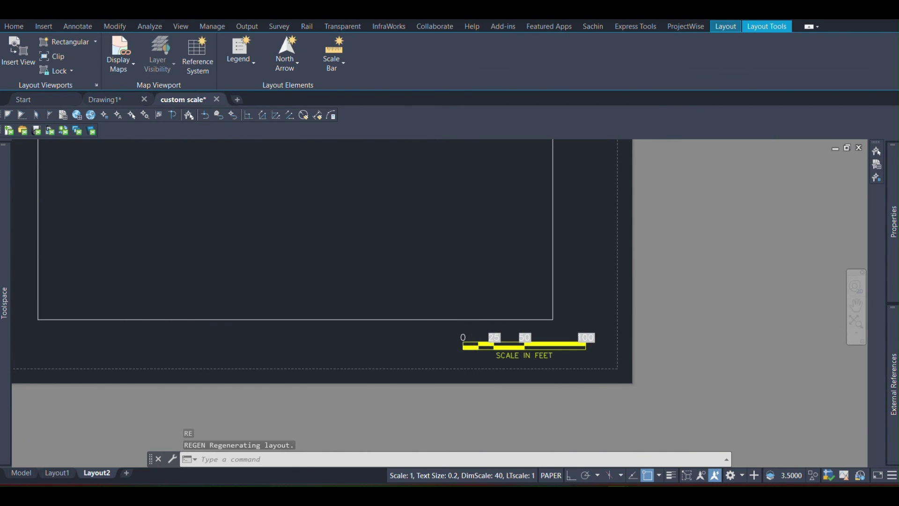
- Check the updated scale bar labels and change the layout viewport's scale to 1" = 100'
scroll(491, 330, "up", 5)
scroll(482, 281, "down", 10)
left_click(494, 273)
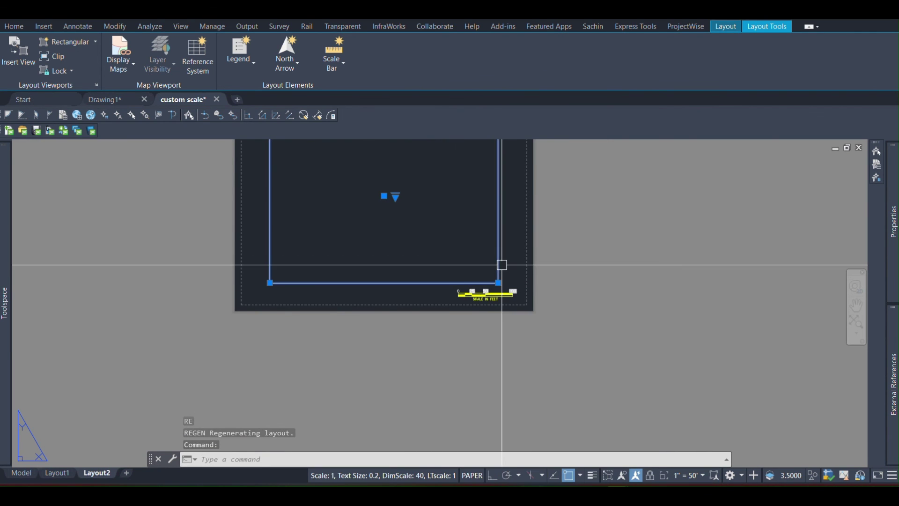
left_click(395, 195)
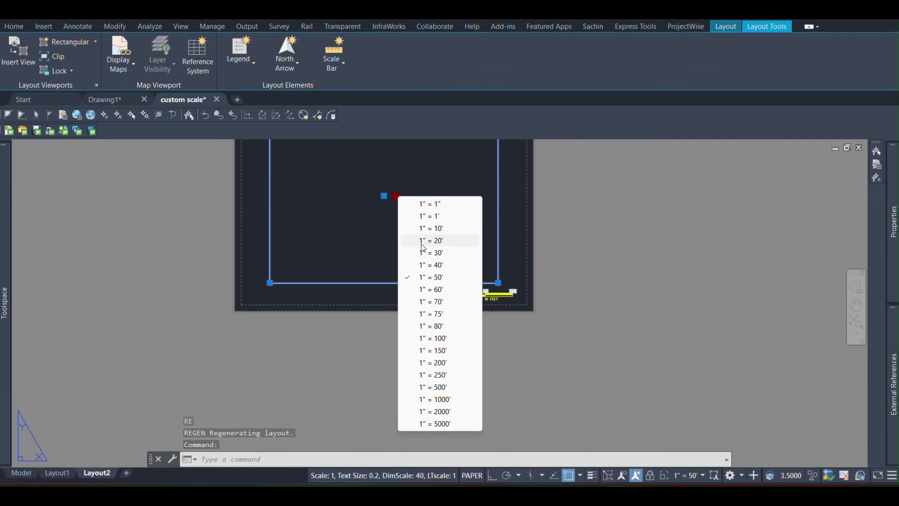
left_click(434, 339)
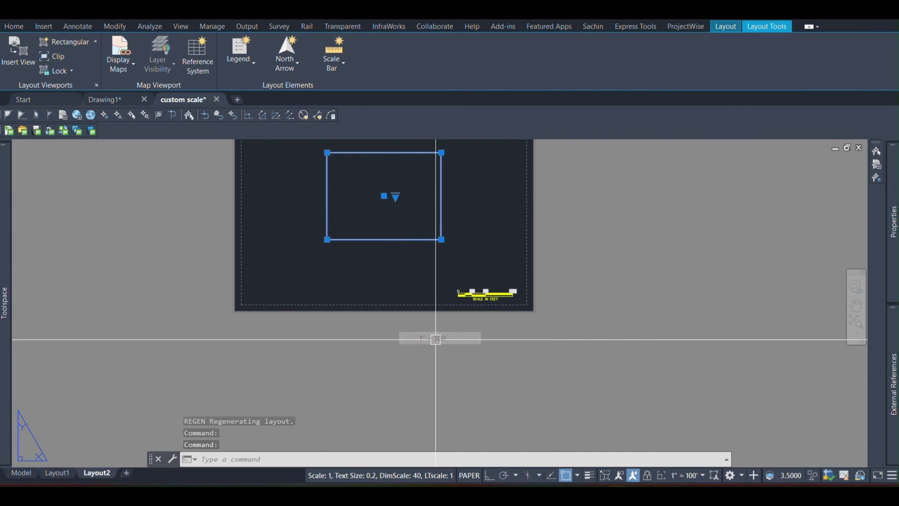
- Regenerate the layout with RE again and check the scale bar's number labels against the 1" = 100' viewport
scroll(502, 296, "up", 6)
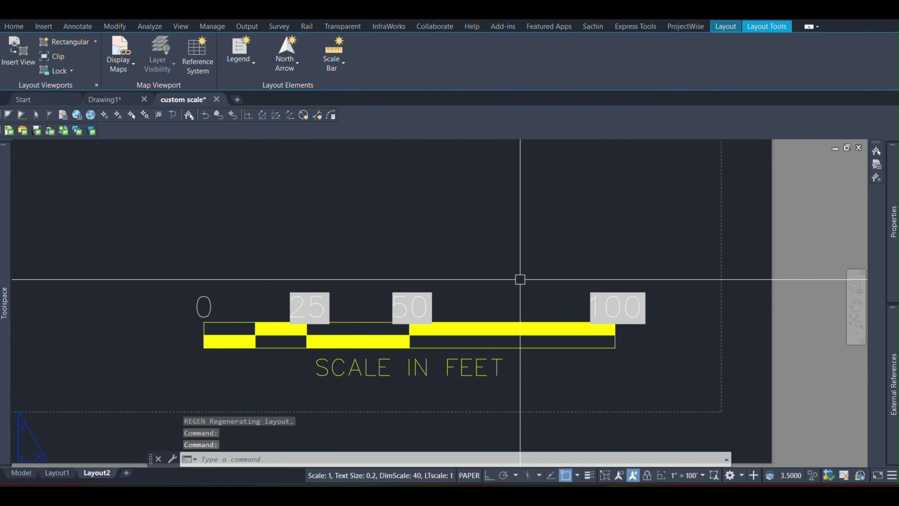
type("re")
key("Return")
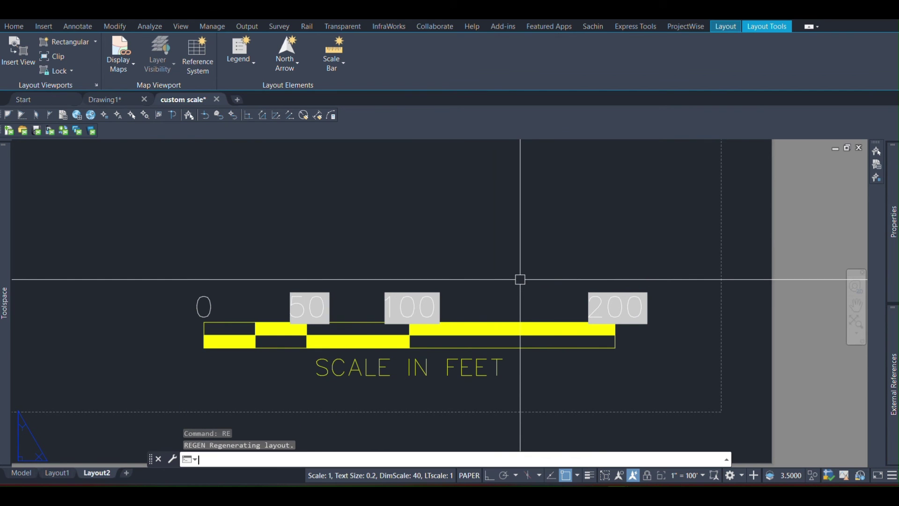
scroll(554, 337, "down", 9)
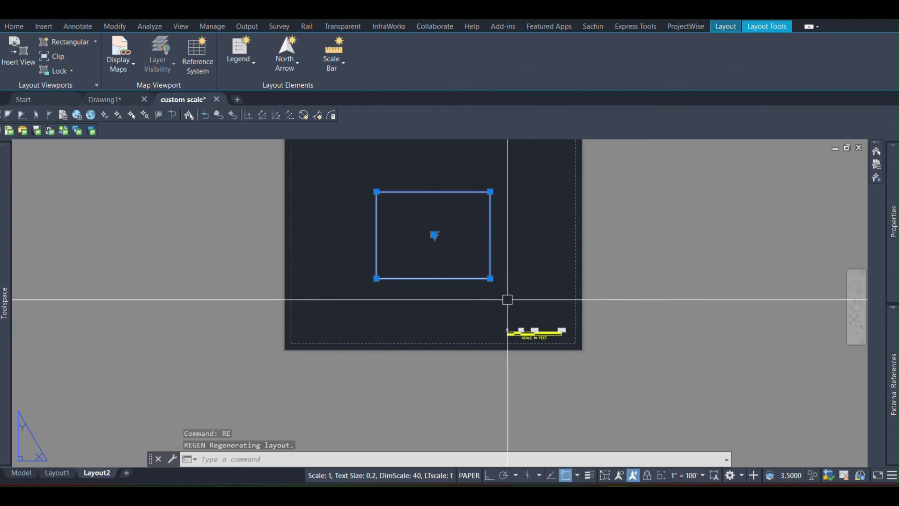
scroll(510, 314, "up", 9)
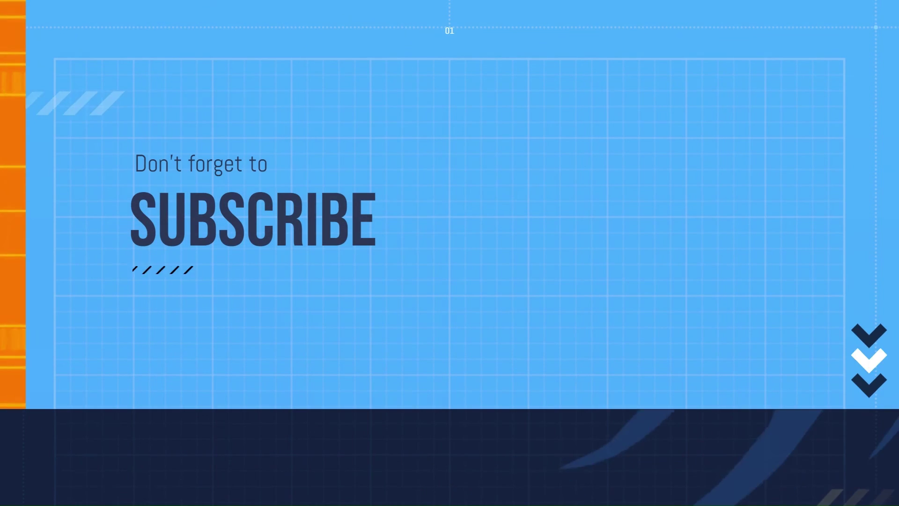